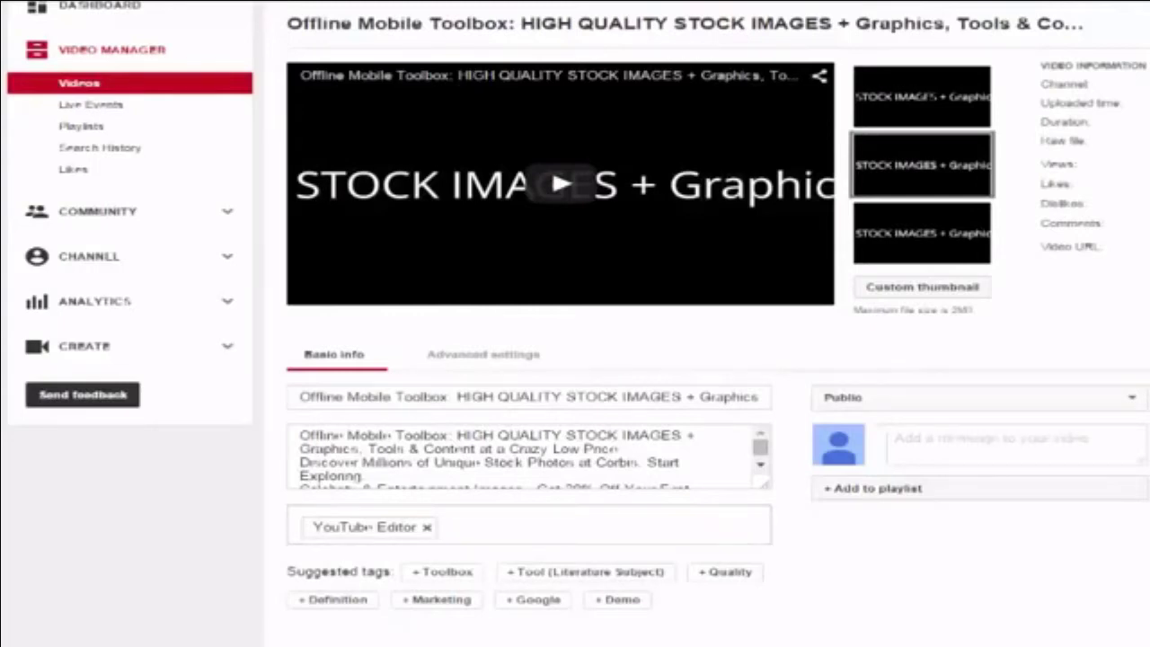
Open the ilikeweylie -1piM campaign folder inside acne cure and look through Core Campaign Data.txt, closing it when done.
left_click_drag(2, 97, 813, 85)
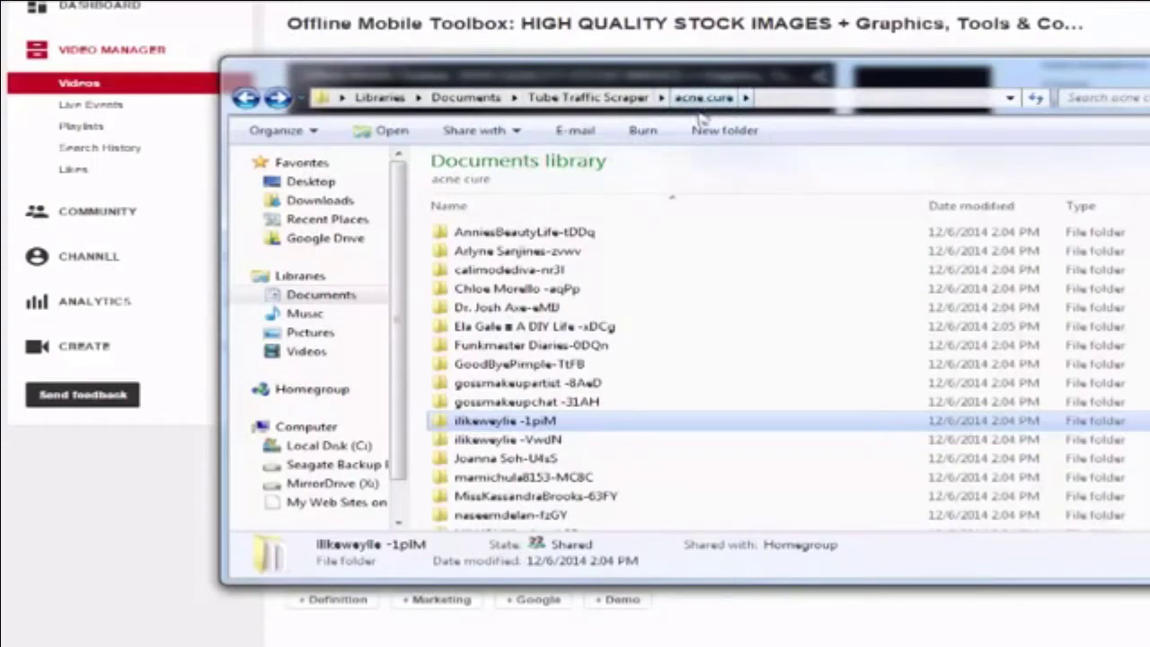
double_click(499, 422)
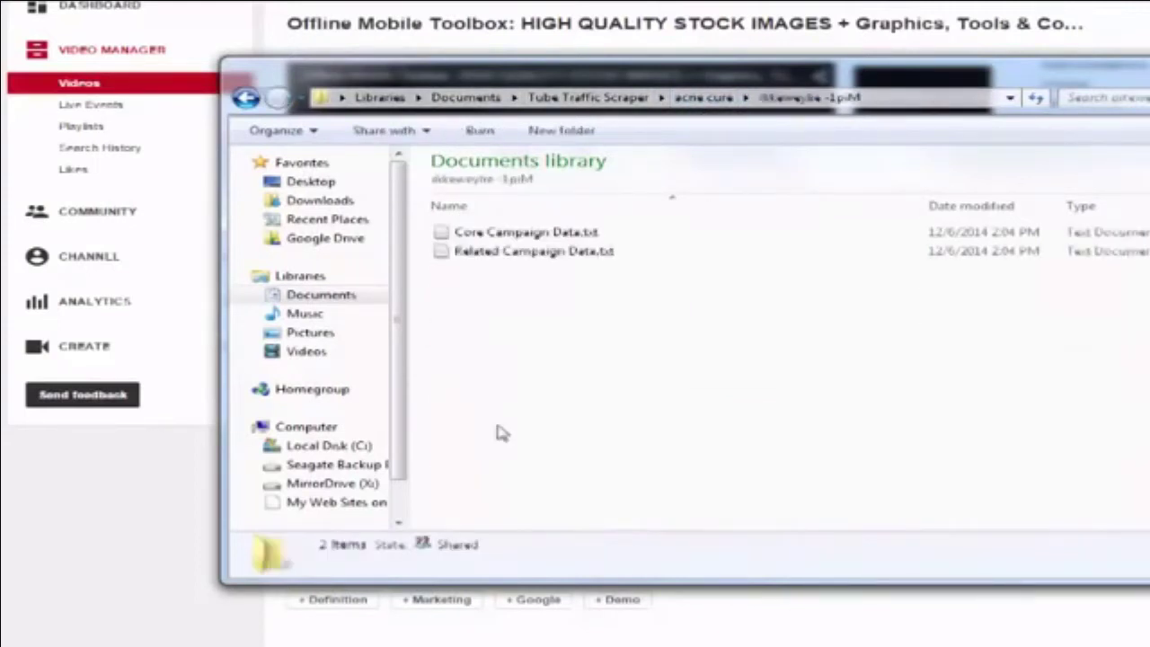
left_click(538, 234)
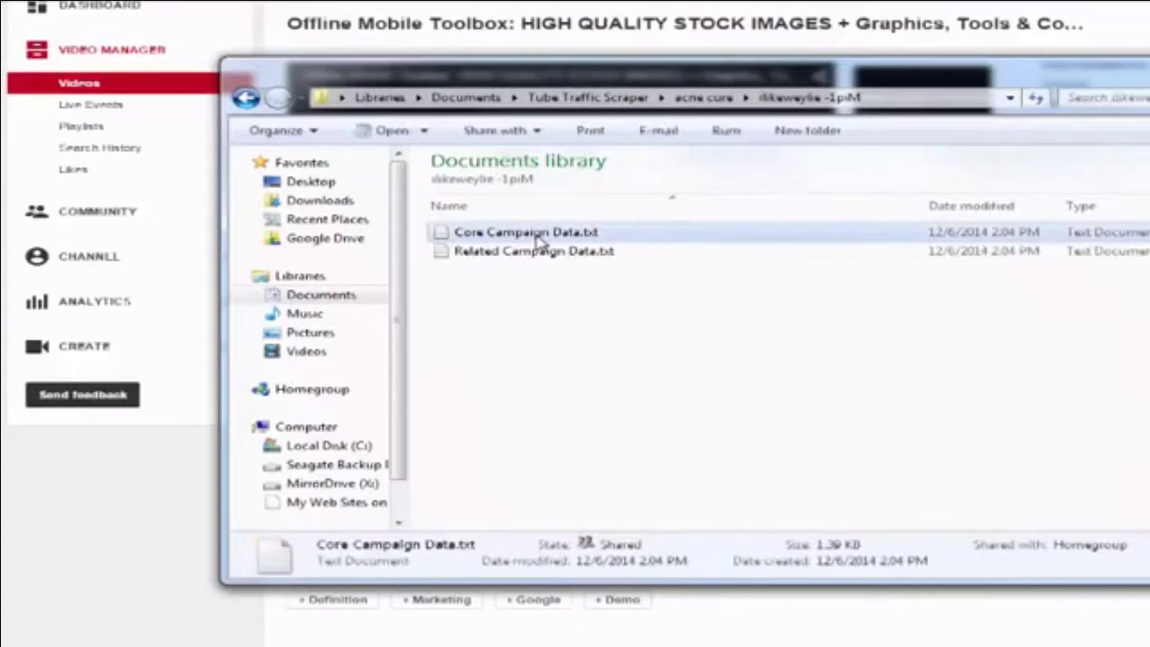
double_click(470, 232)
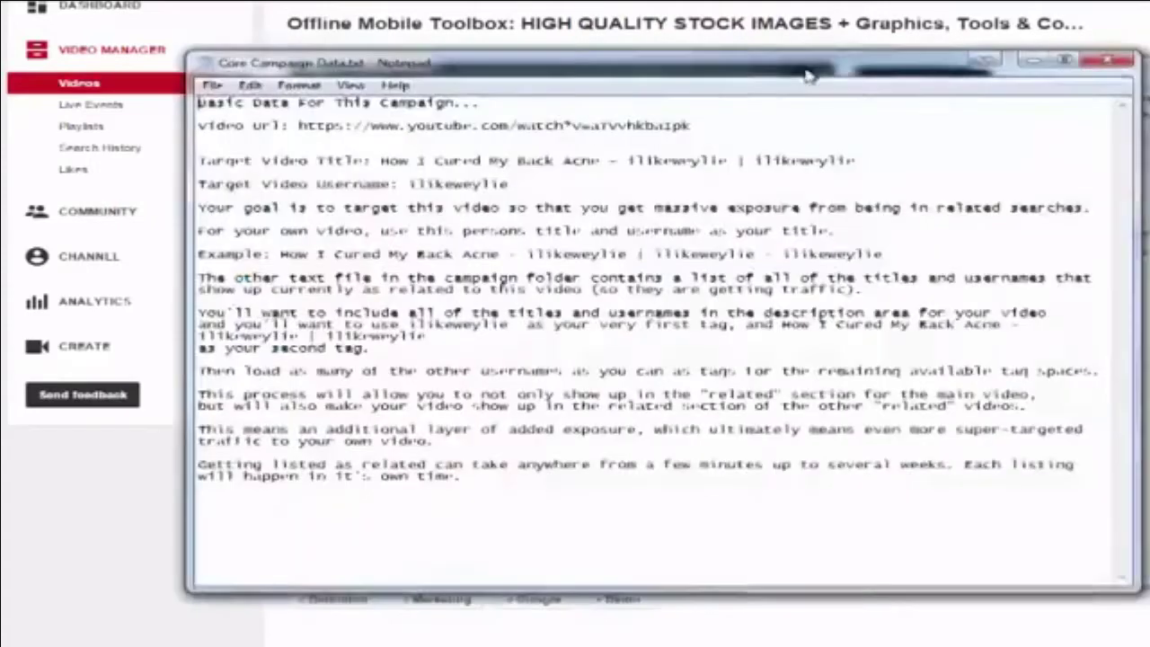
left_click_drag(806, 75, 899, 88)
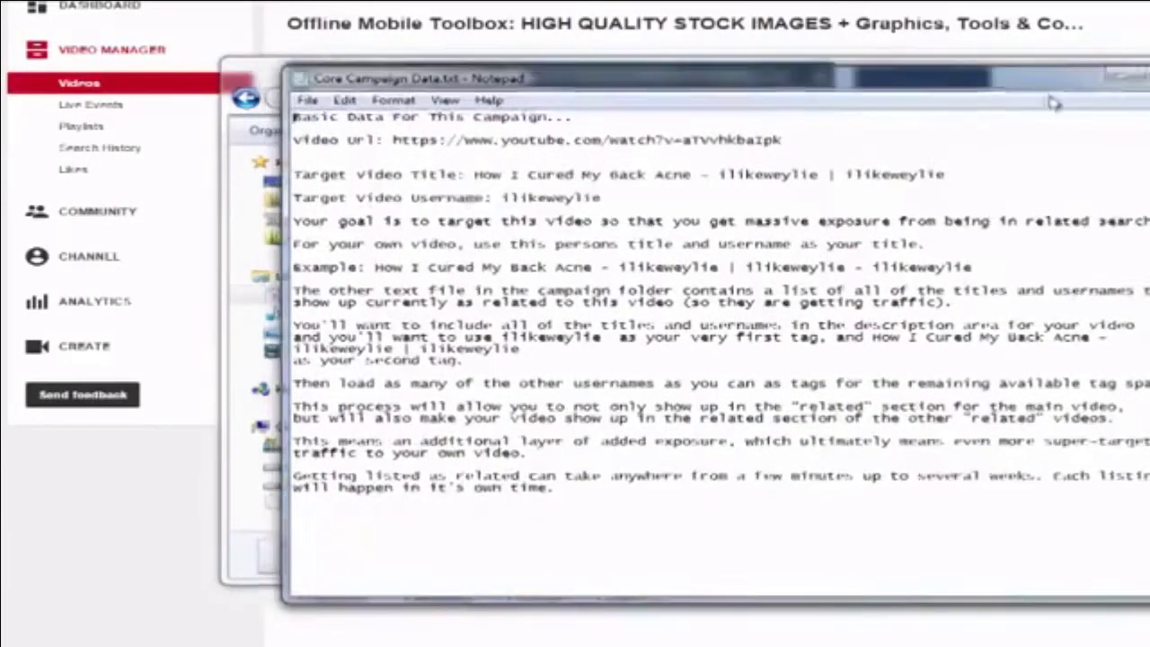
key("alt+F4")
Open Related Campaign Data.txt, look over its related video titles and usernames, and close it.
left_click(476, 252)
double_click(476, 253)
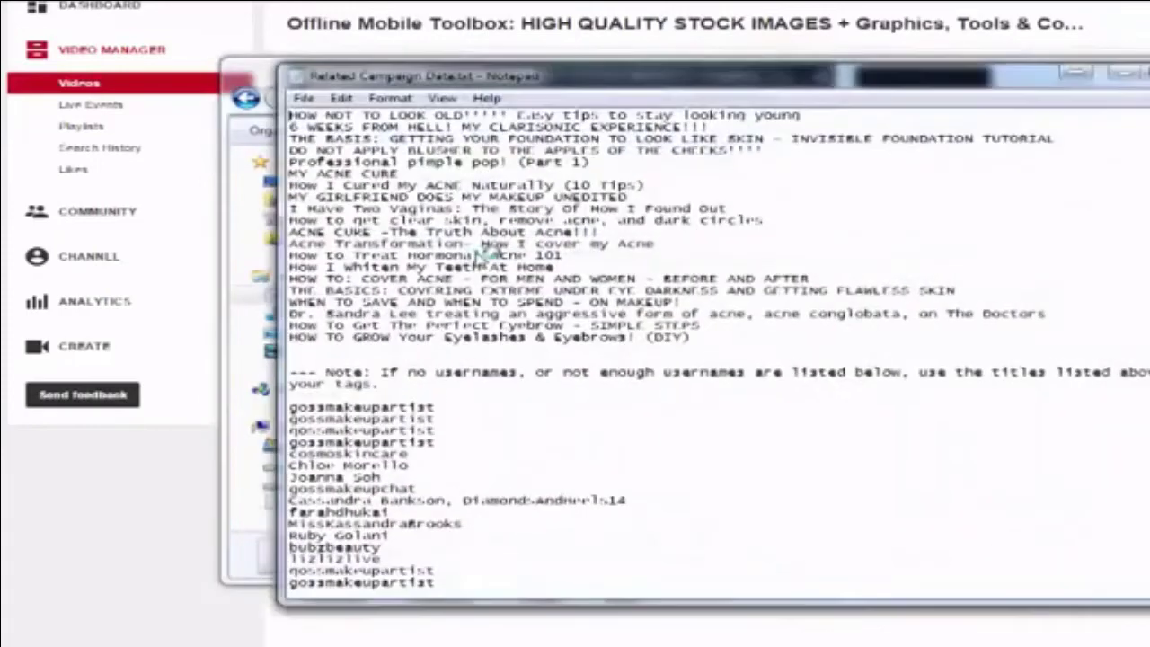
left_click_drag(539, 83, 512, 81)
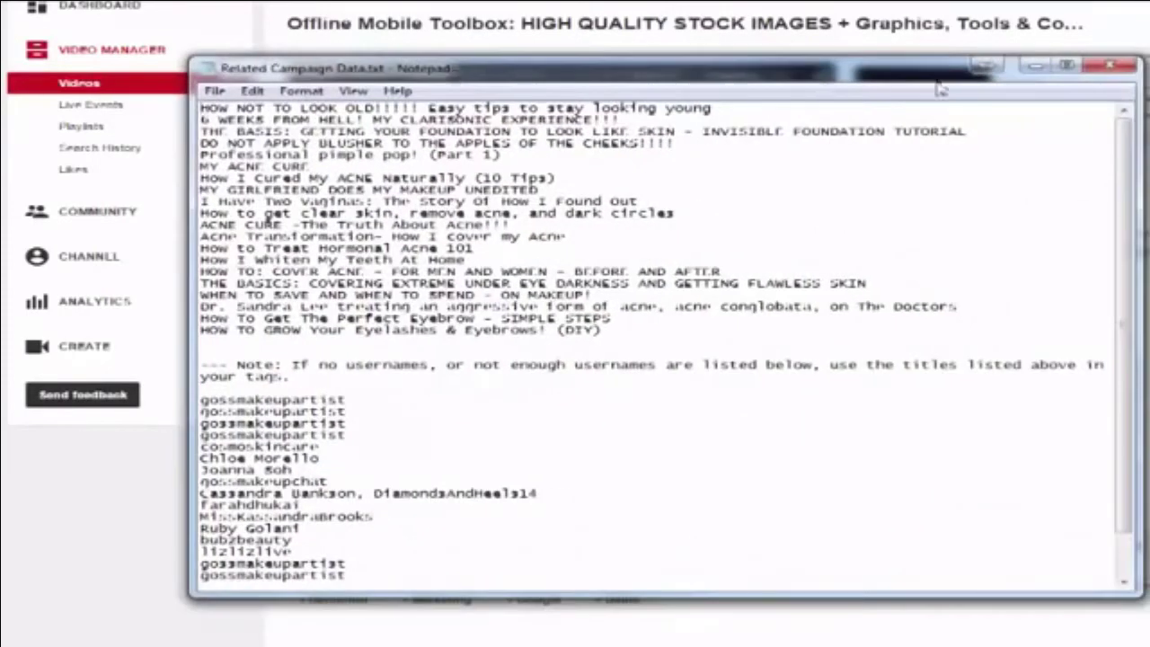
left_click(1111, 66)
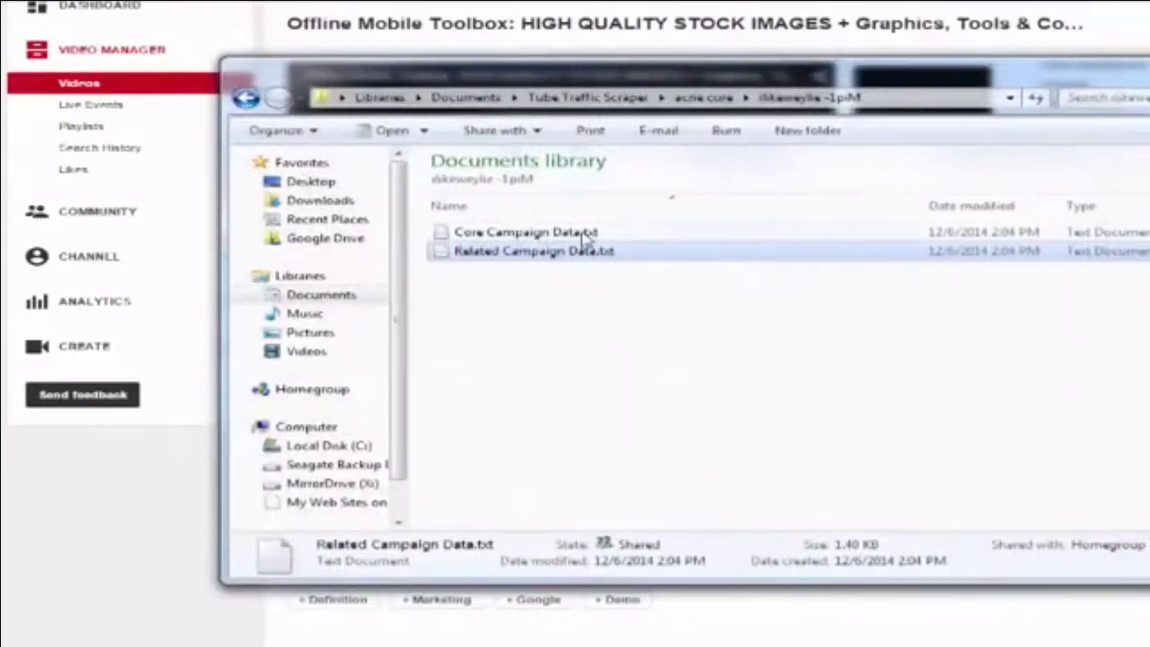
Copy the example title "How I Cured My Back Acne - ilikeweylie | ilikeweylie" from Core Campaign Data.txt, leaving out the final username.
double_click(587, 232)
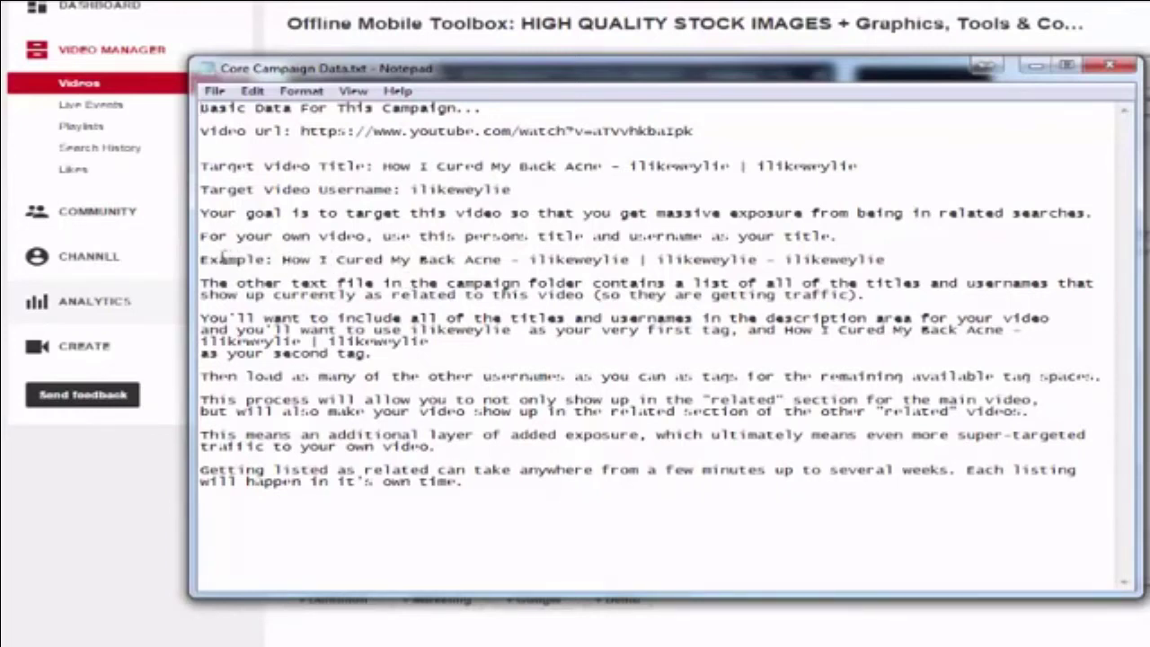
left_click_drag(281, 260, 889, 259)
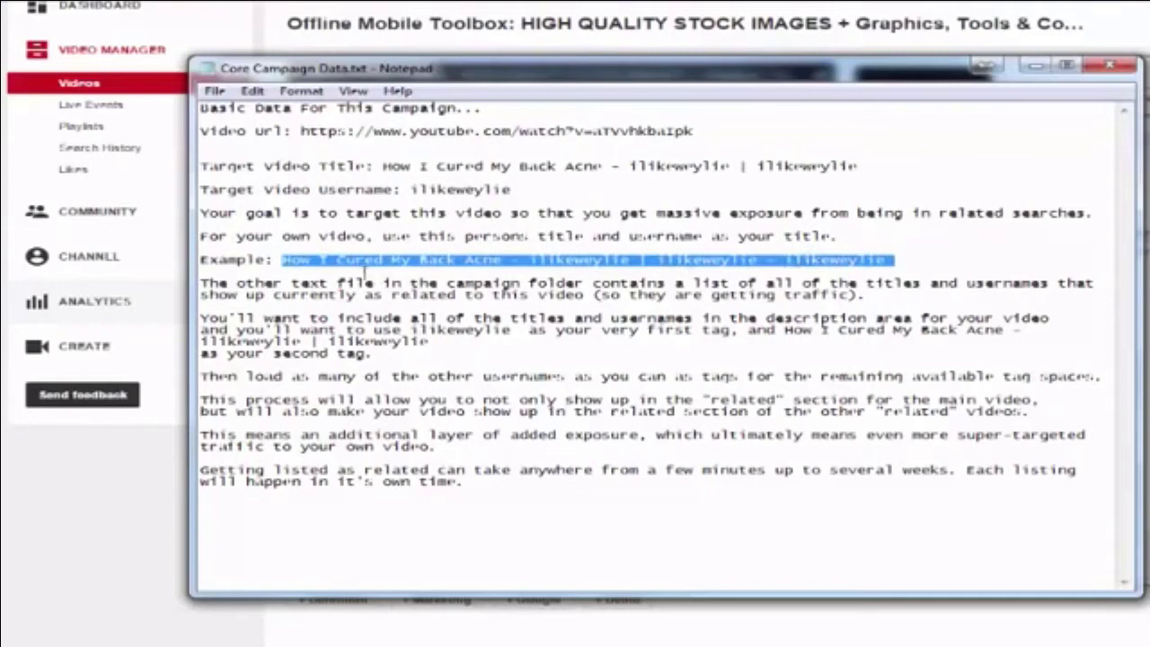
double_click(833, 262)
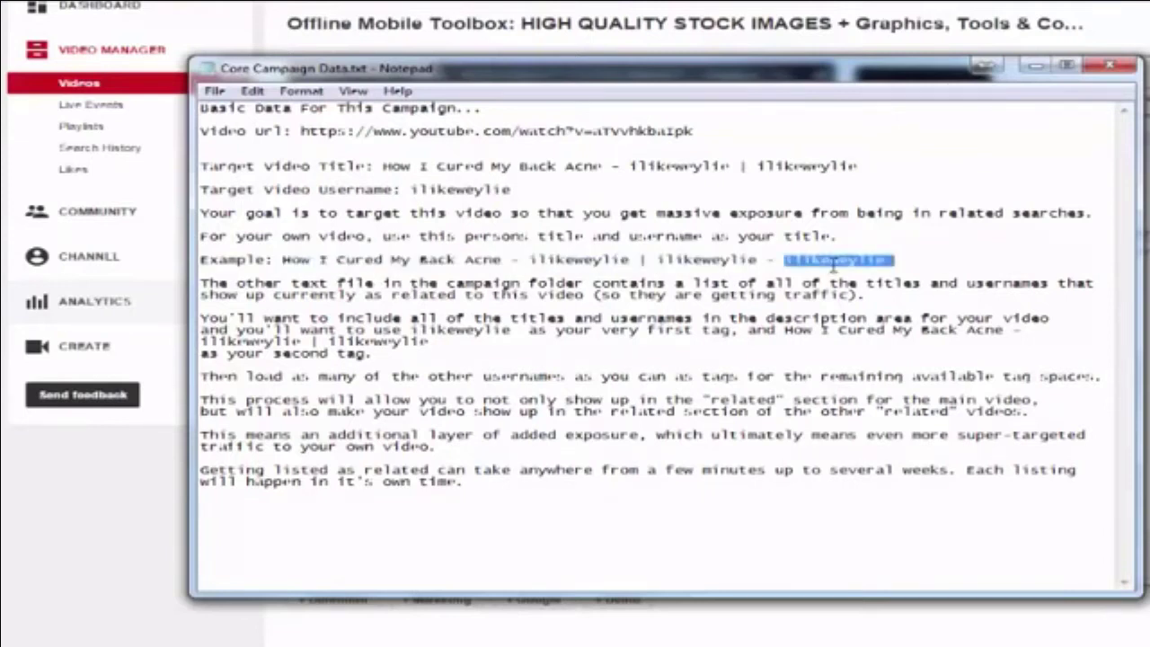
left_click_drag(284, 261, 762, 260)
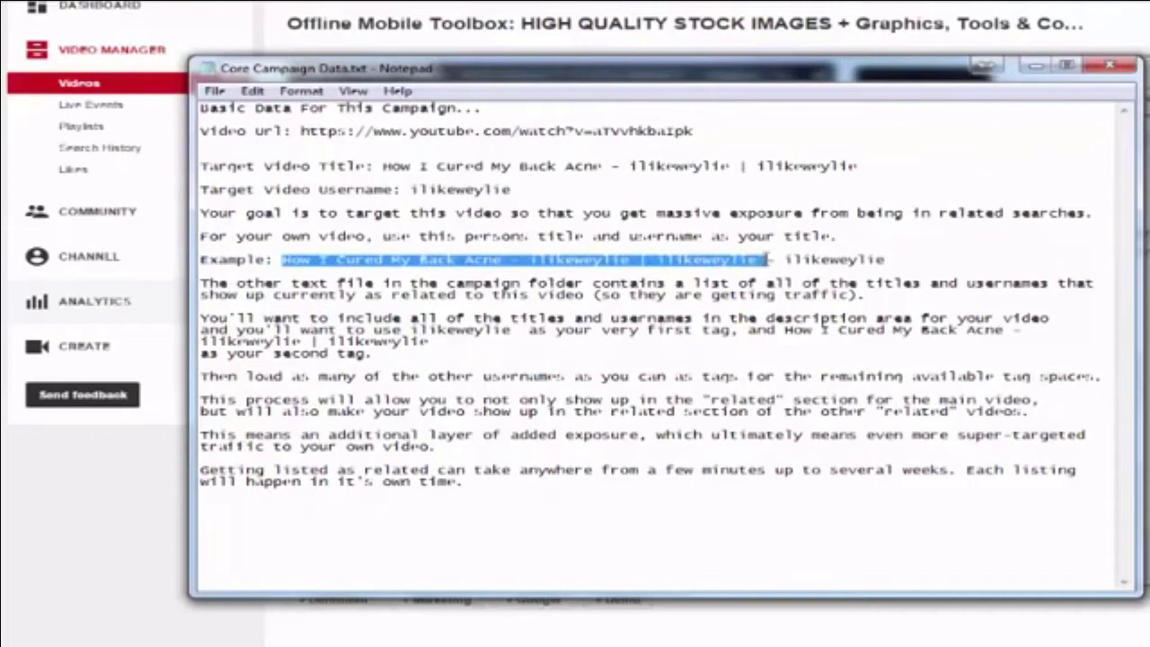
double_click(715, 257)
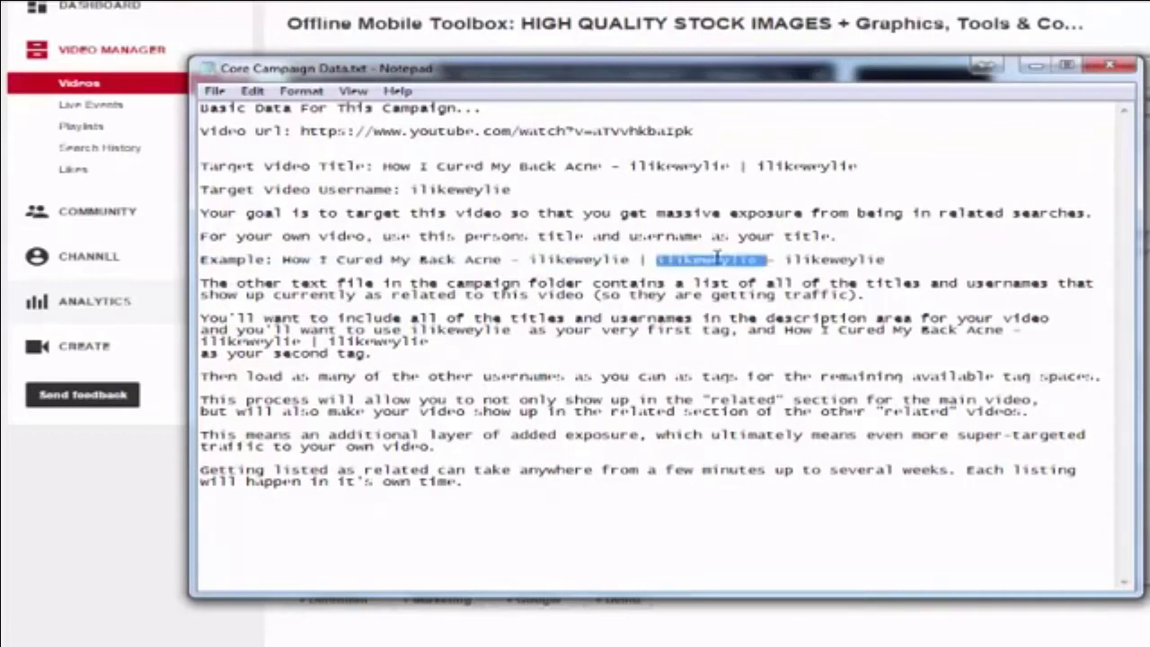
left_click(495, 262)
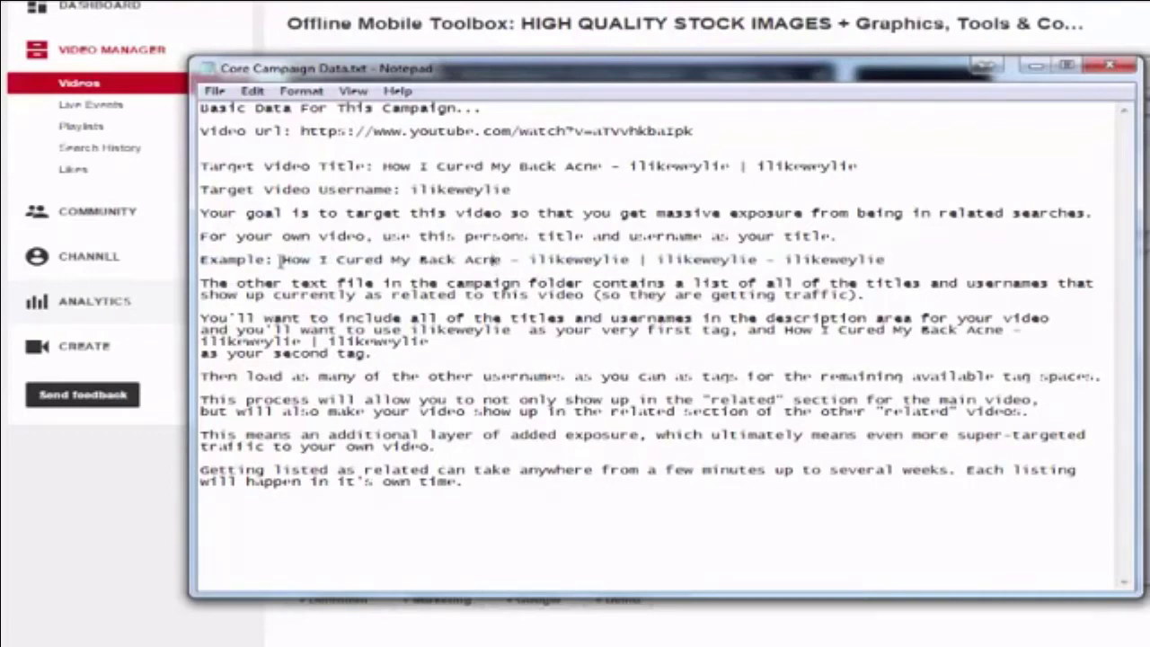
left_click_drag(282, 259, 763, 260)
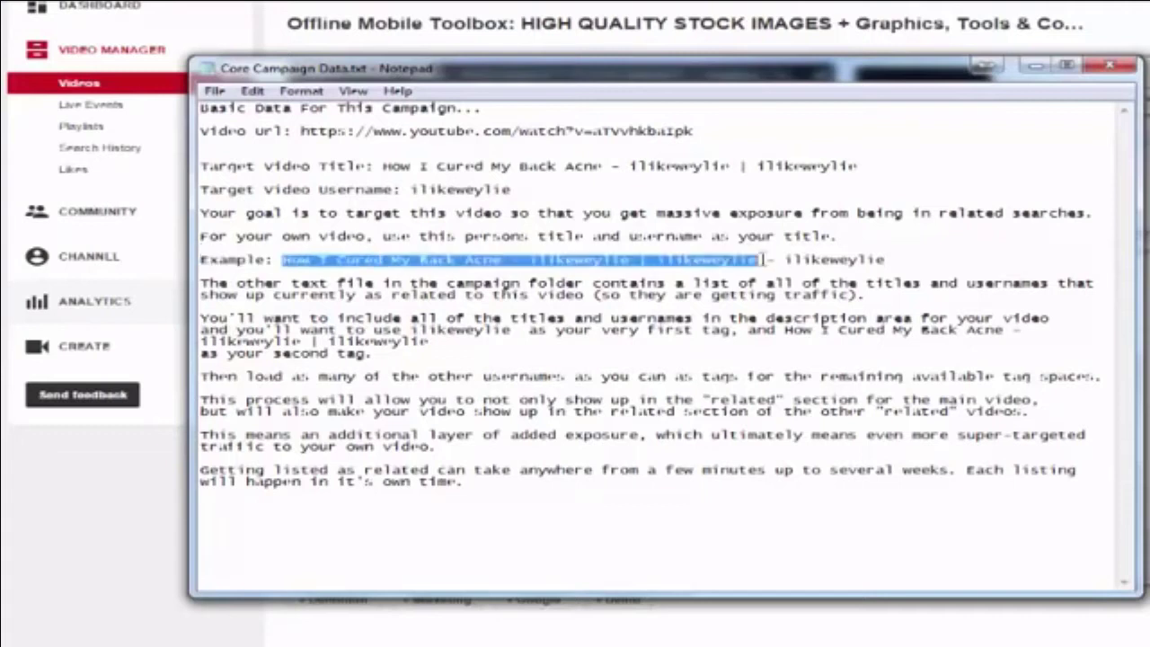
right_click(687, 260)
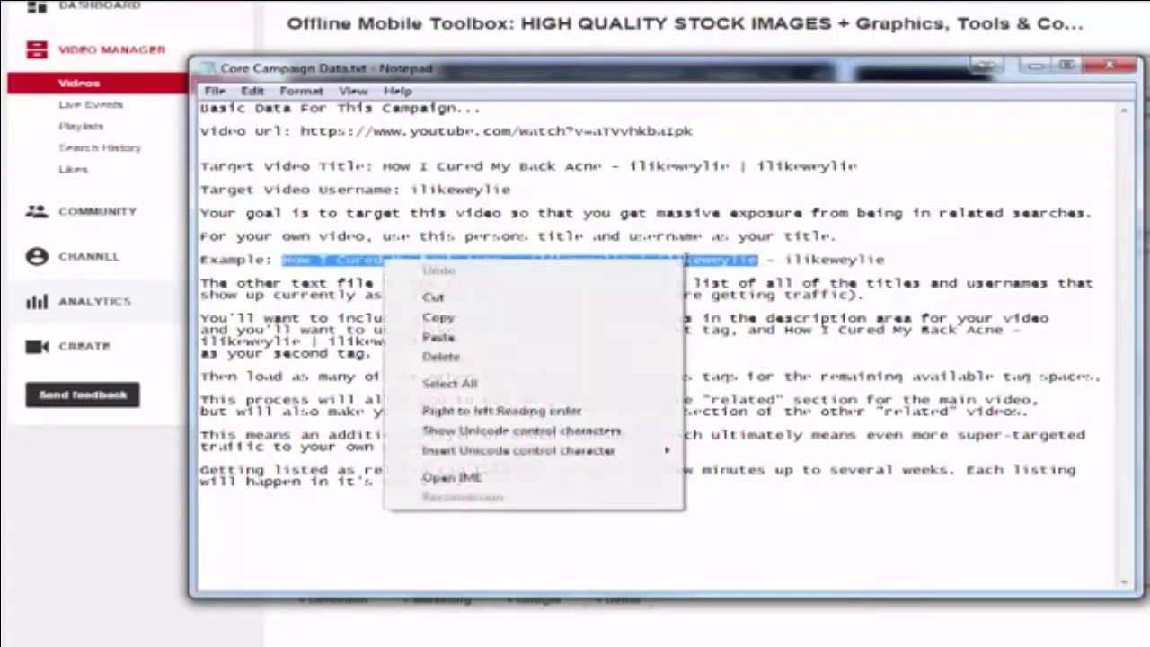
left_click(535, 315)
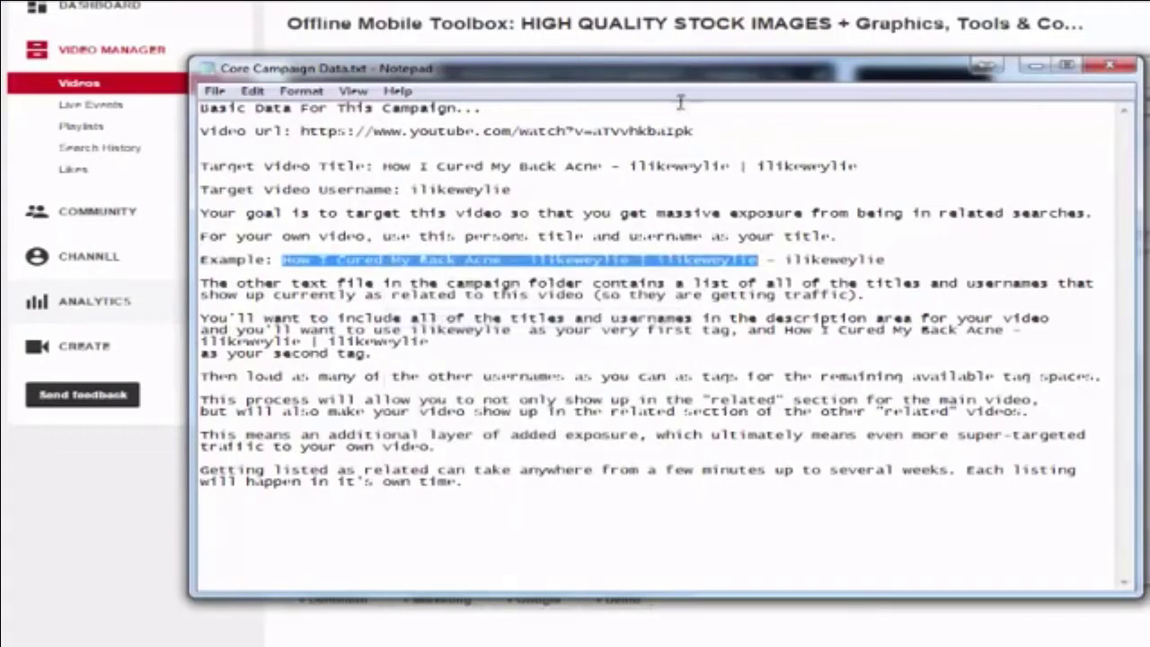
Switch to the YouTube video editing page and replace the video's title with the copied "How I Cured My Back Acne - ilikeweylie | ilikeweylie".
key("alt+Tab")
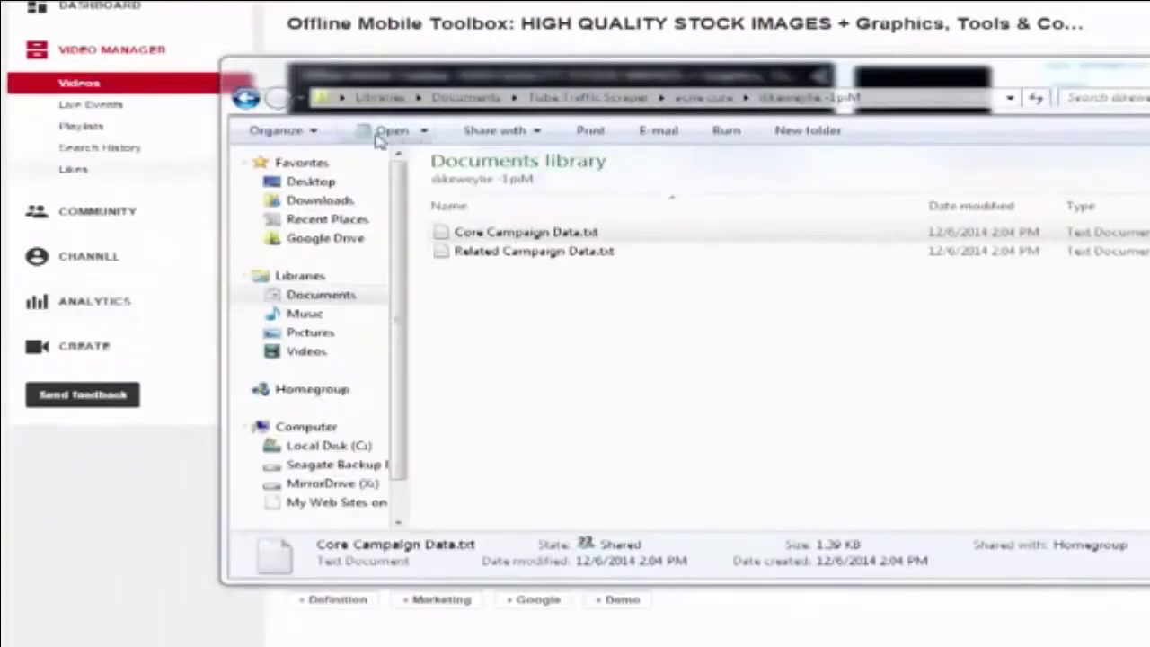
key("alt+Tab")
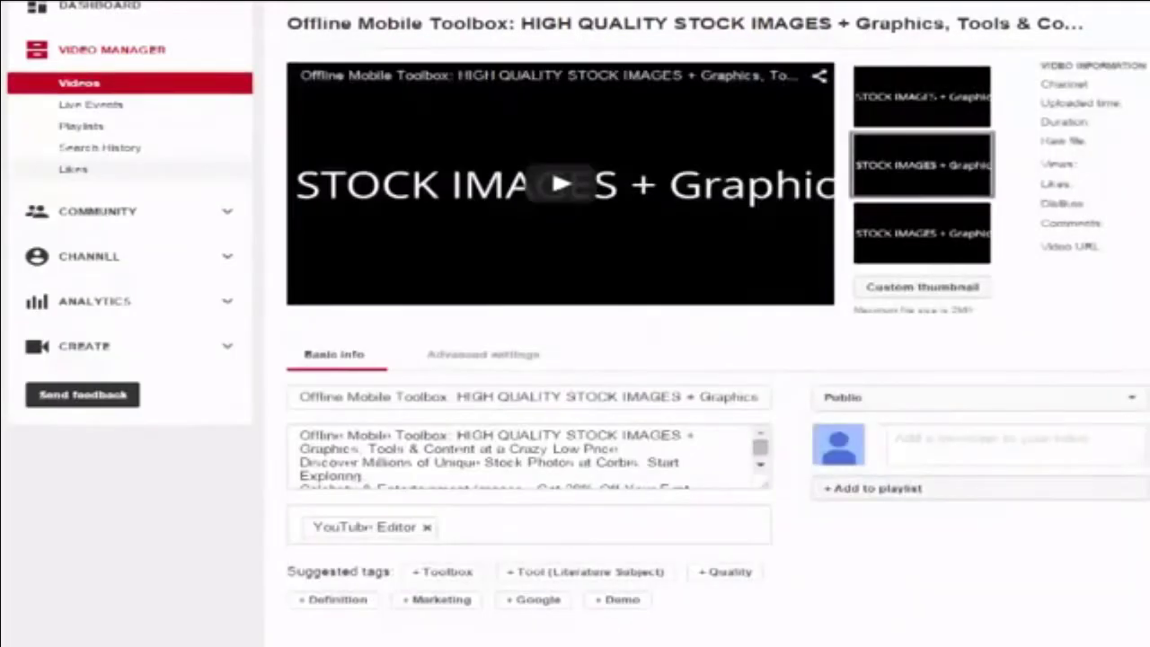
left_click(303, 396)
left_click_drag(299, 396, 819, 394)
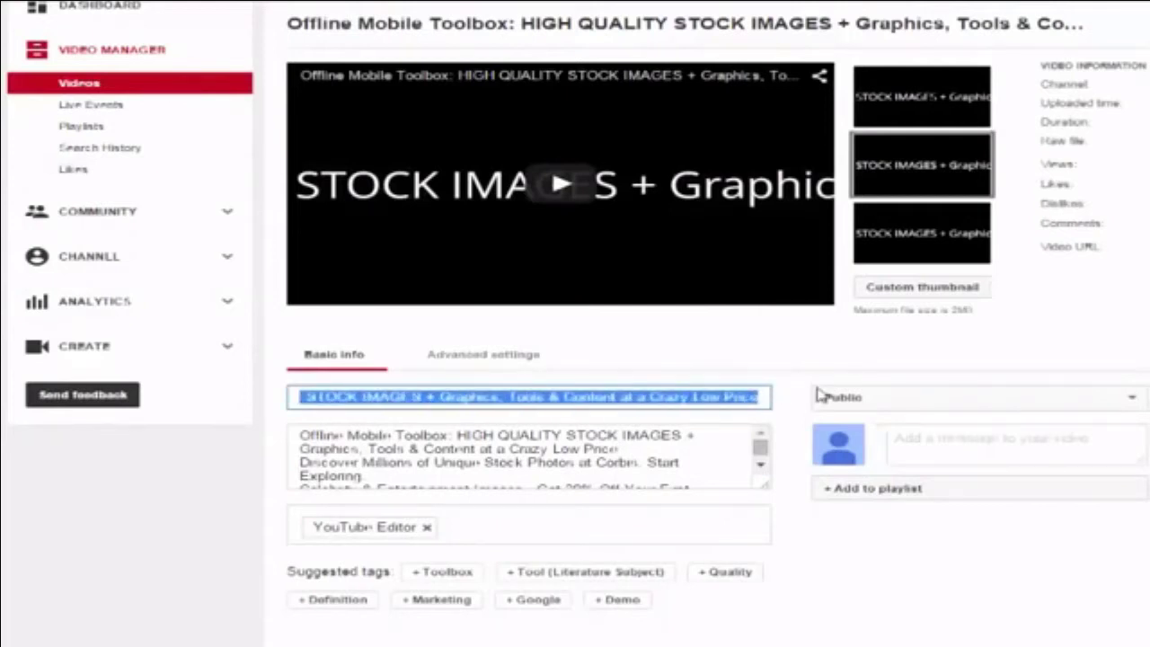
key("BackSpace")
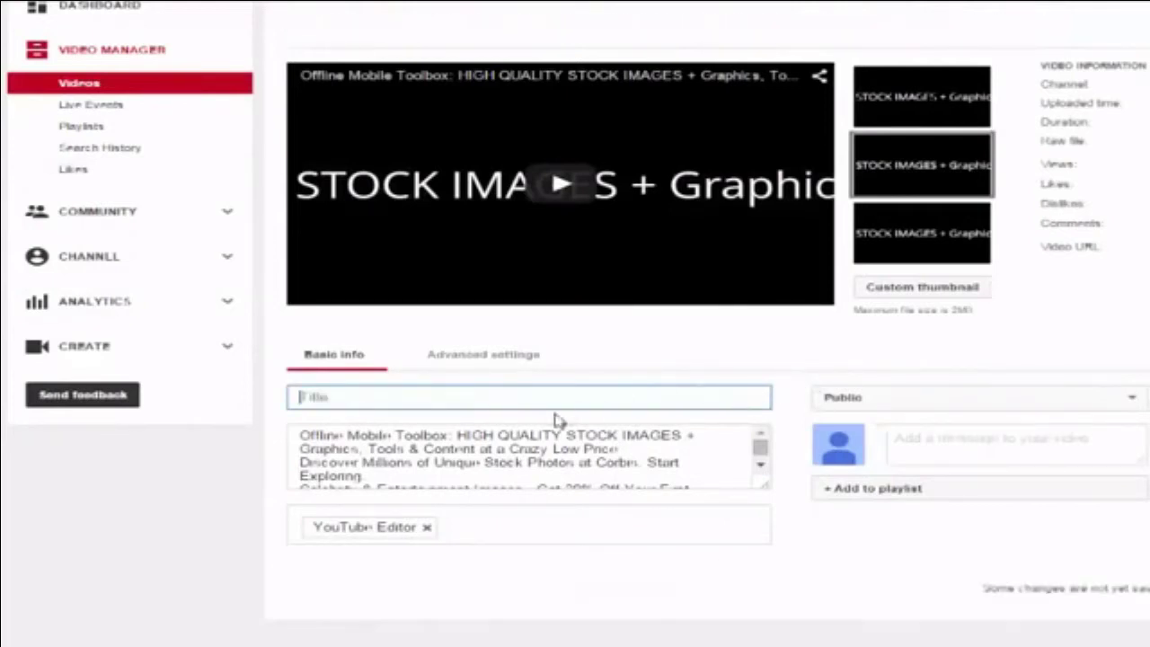
left_click(549, 420)
left_click(549, 396)
right_click(550, 396)
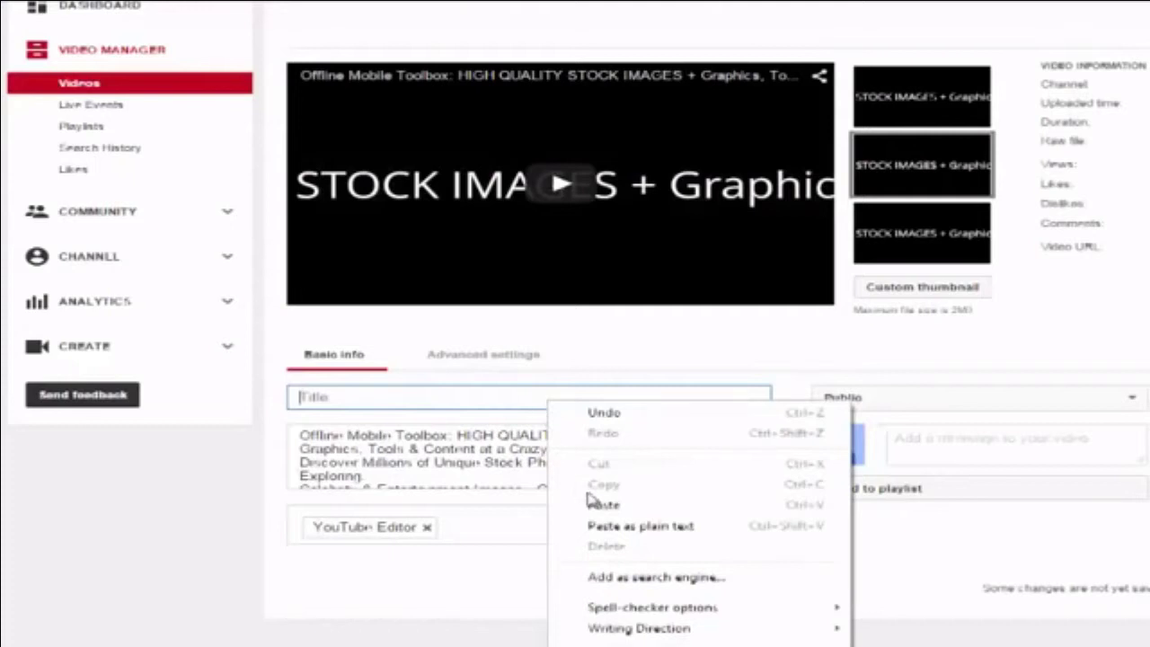
left_click(602, 505)
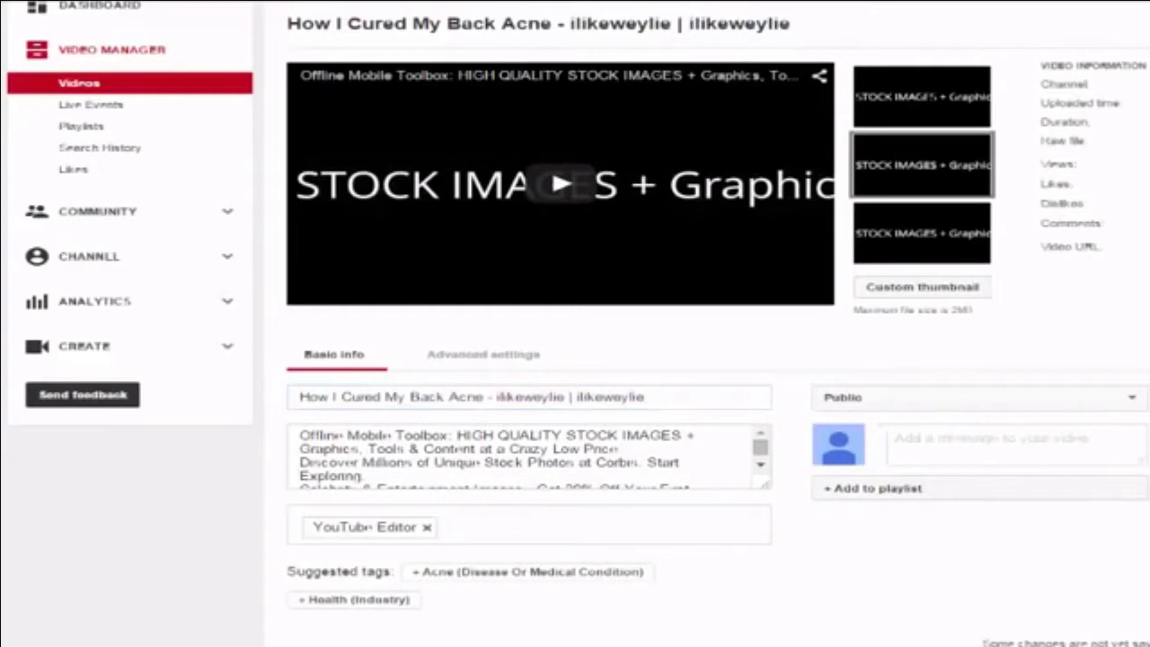
Insert the line "My call to action" at the start of the video description, followed by a dashed separator line.
left_click(697, 436)
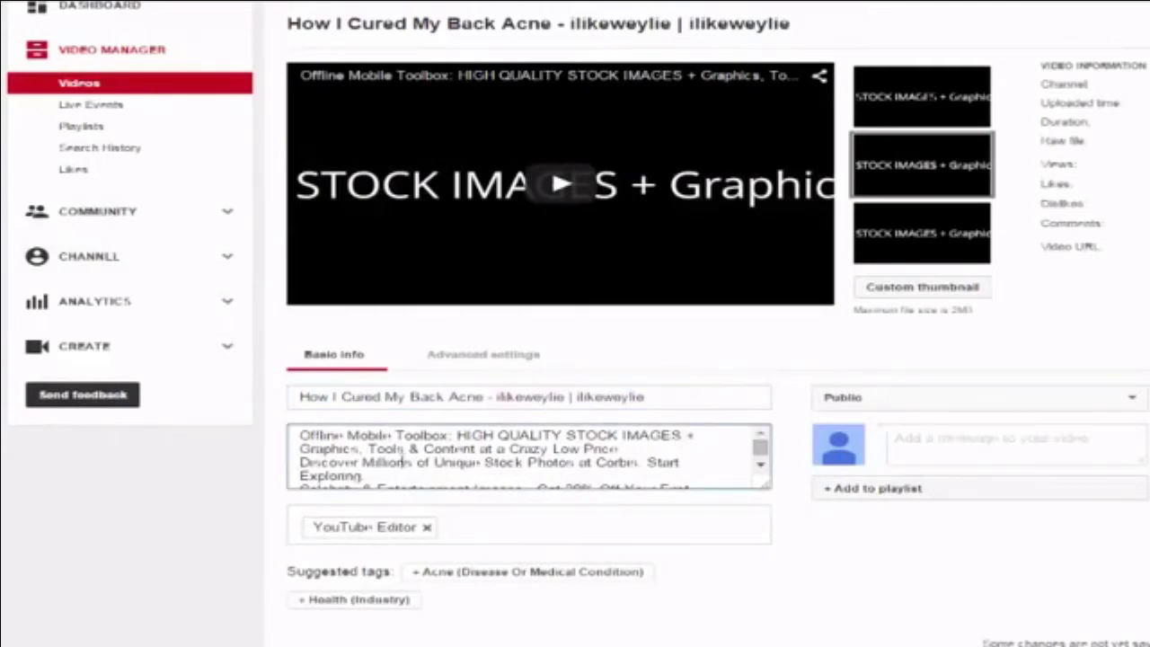
left_click(301, 437)
key("Return")
key("Return")
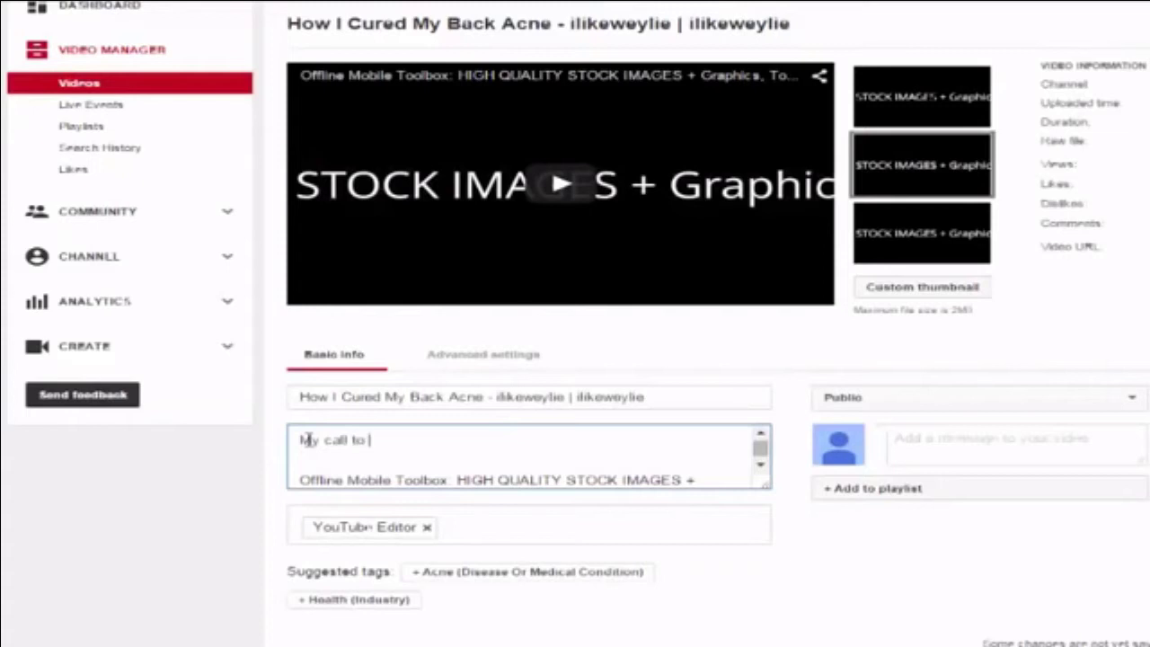
type("My call to action")
key("Return")
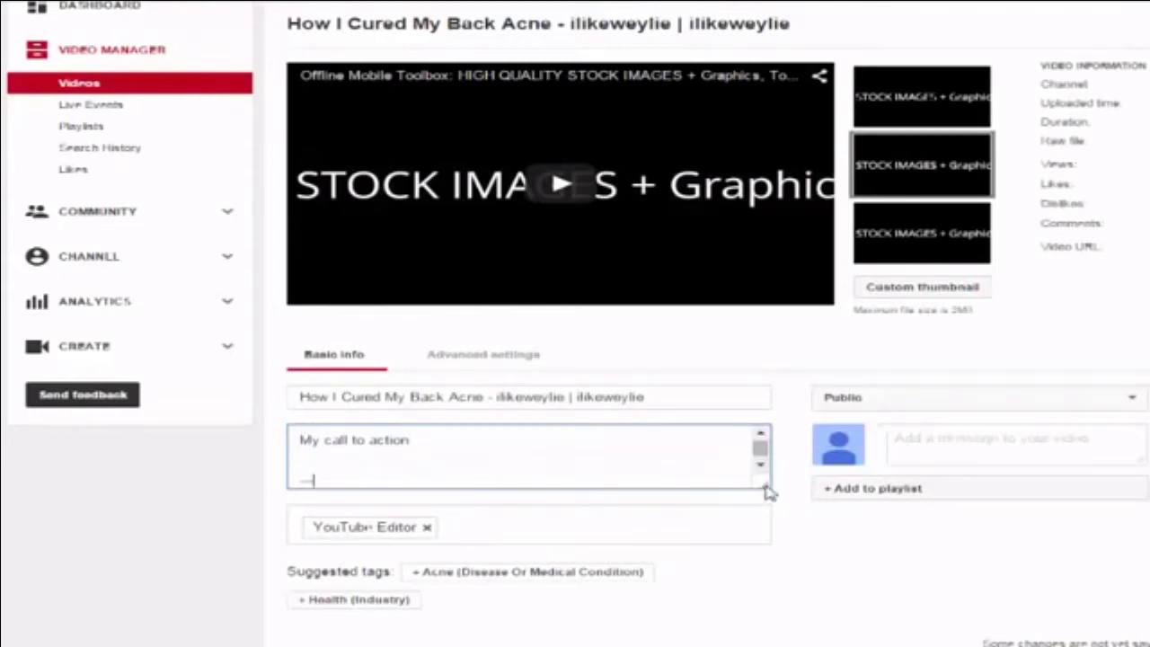
Enlarge the description box and paste the copied title under the dashed separator, above the existing description text.
left_click_drag(762, 492, 768, 561)
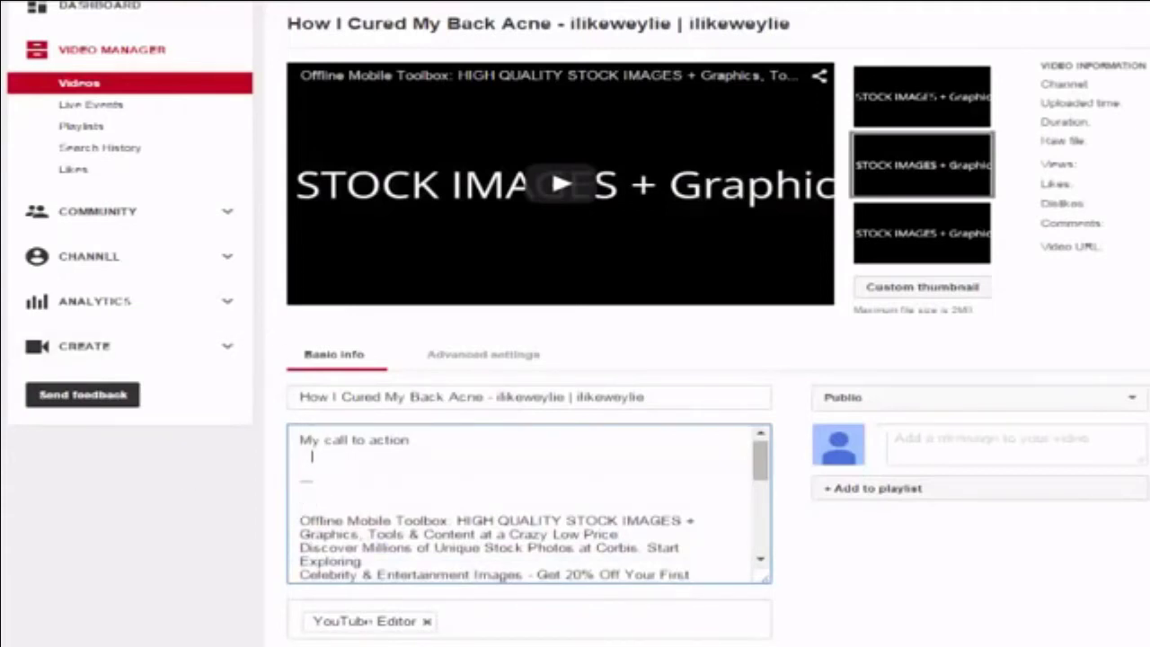
right_click(305, 505)
left_click(361, 338)
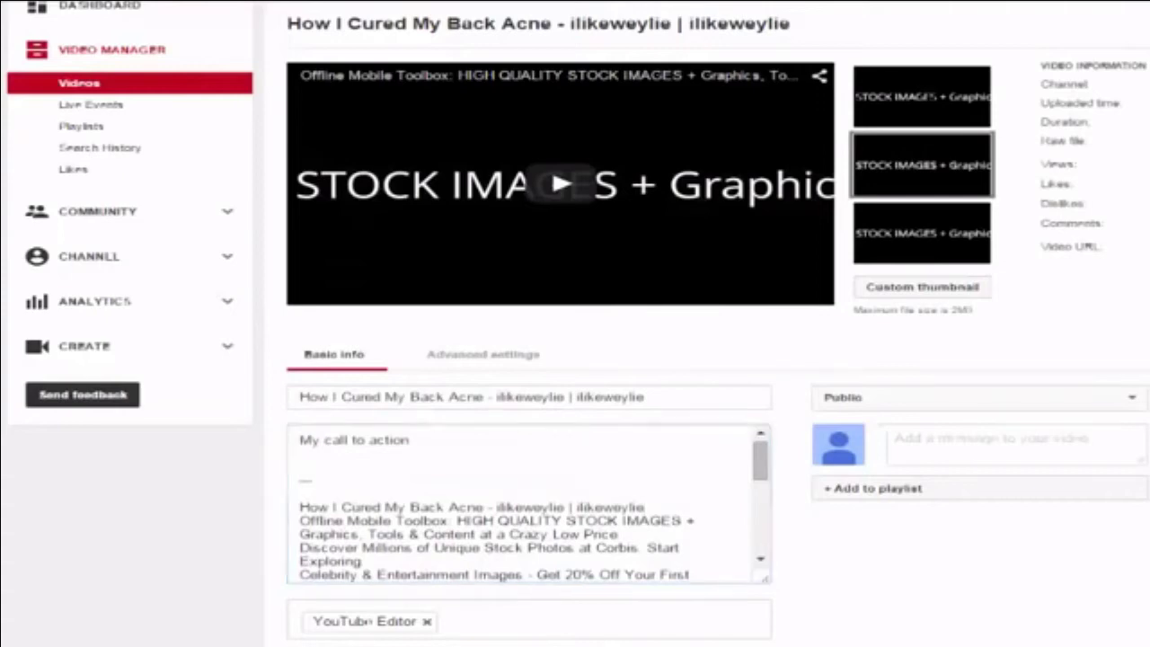
Read the description and tag instructions in Core Campaign Data.txt in Notepad, and close the file.
key("alt+Tab")
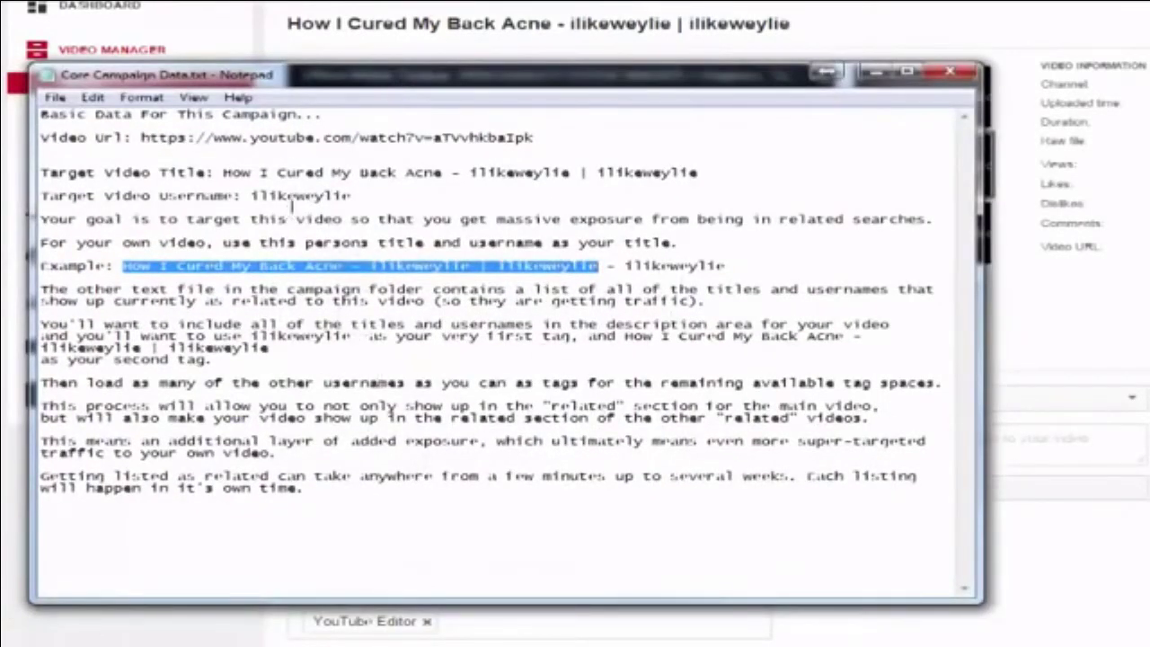
left_click_drag(323, 75, 410, 57)
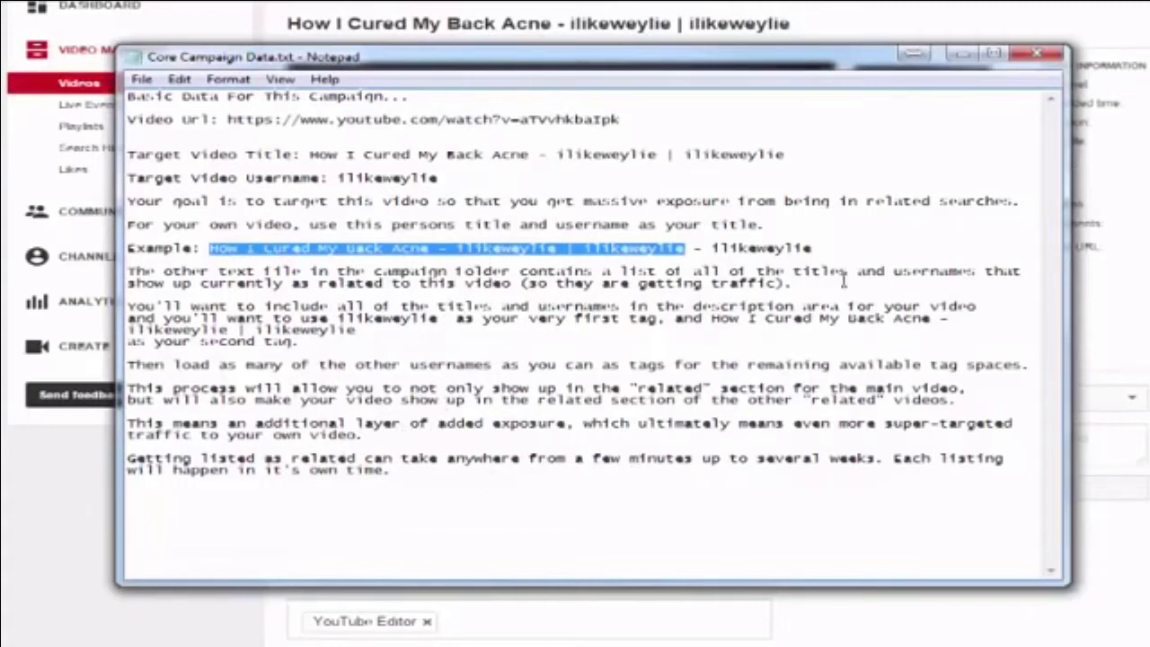
left_click(1035, 58)
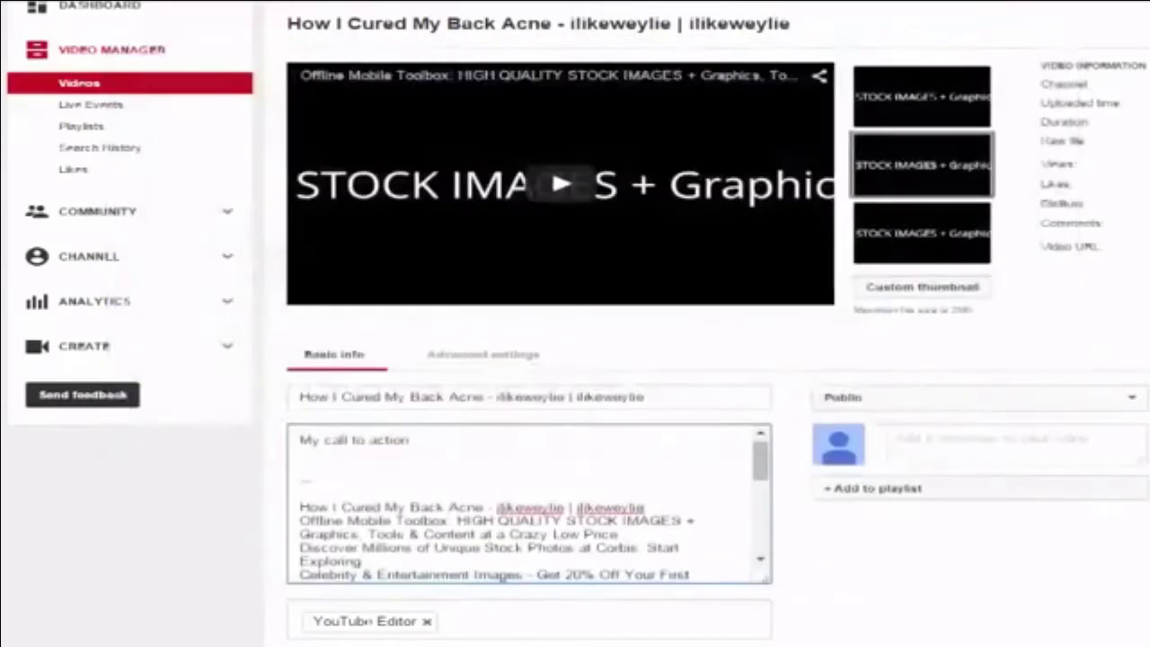
Open Related Campaign Data.txt from the ilikeweylie campaign folder in Notepad and copy its entire list of titles and usernames.
left_click_drag(0, 45, 683, 97)
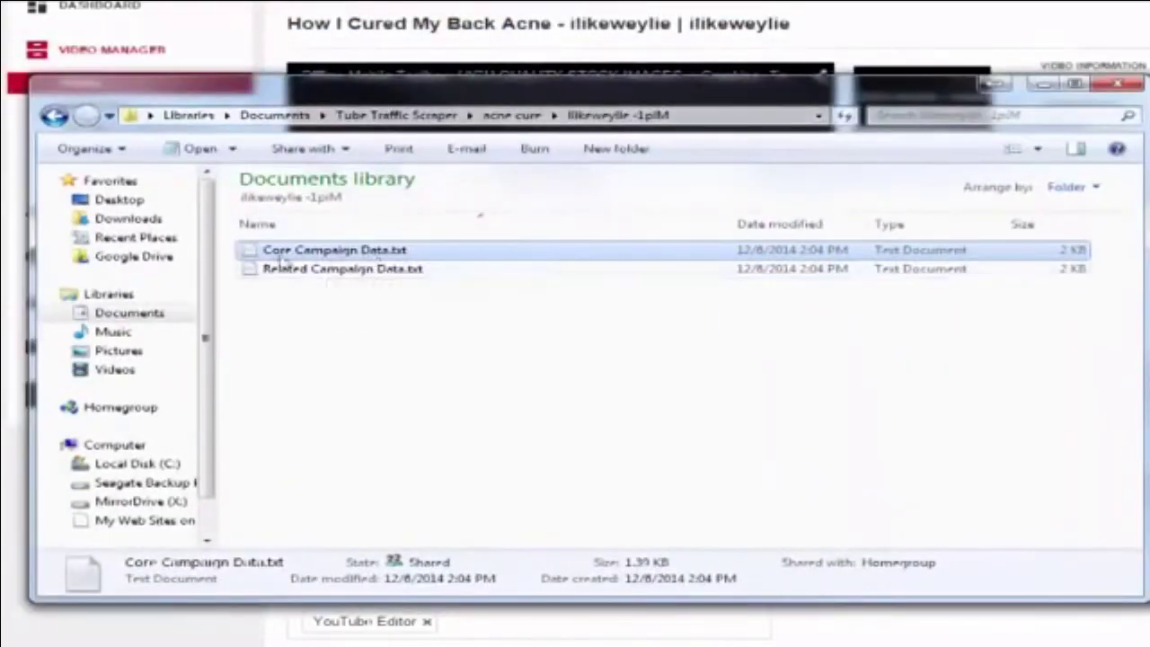
double_click(305, 274)
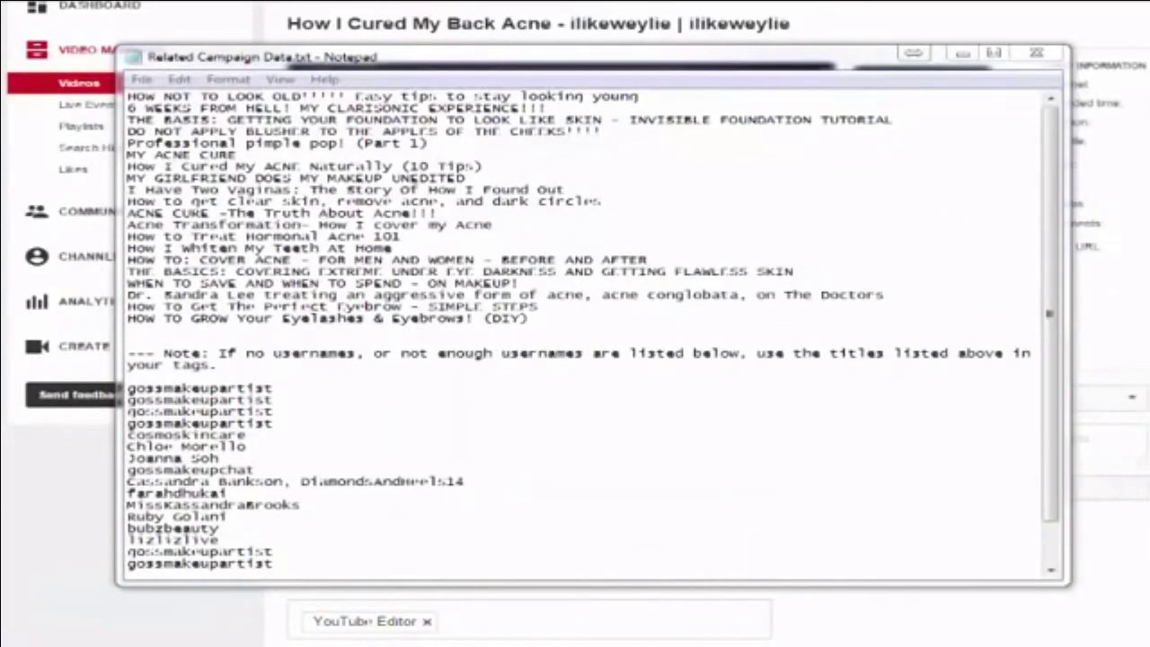
left_click(130, 104)
left_click_drag(130, 104, 509, 571)
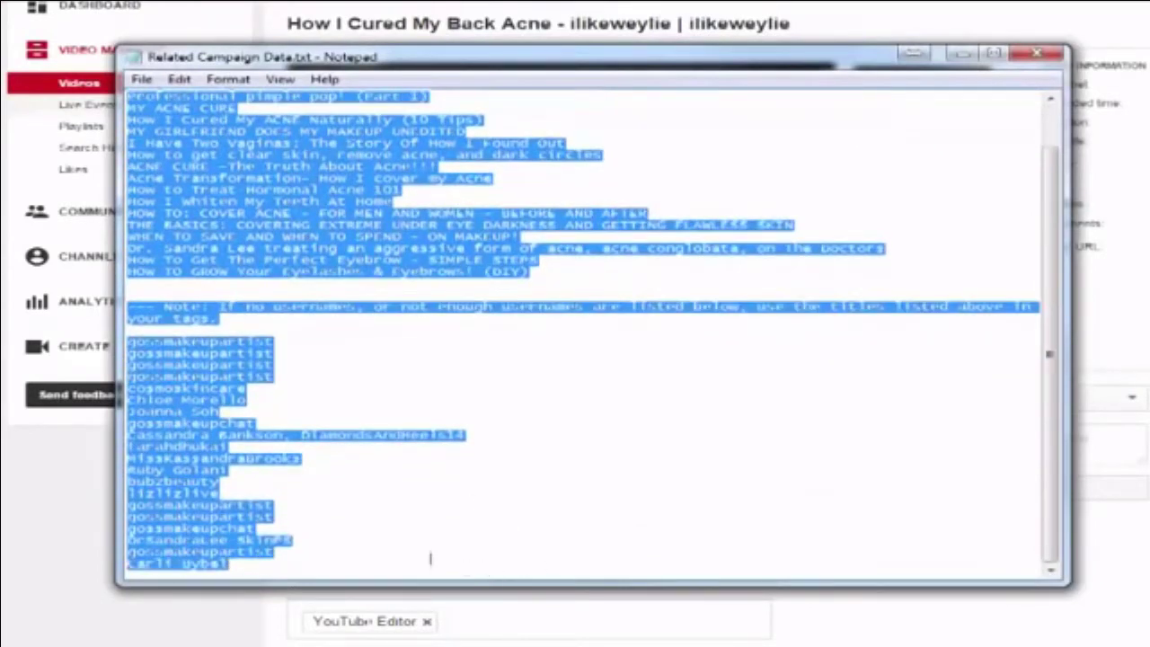
right_click(201, 393)
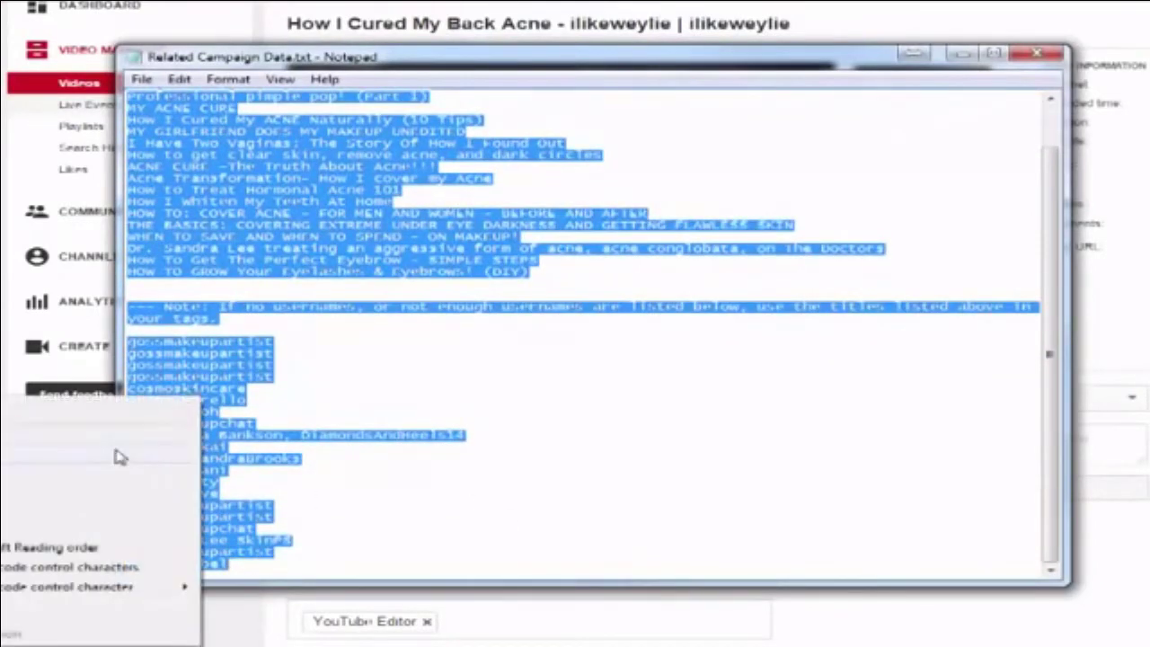
left_click(119, 457)
key("alt+F4")
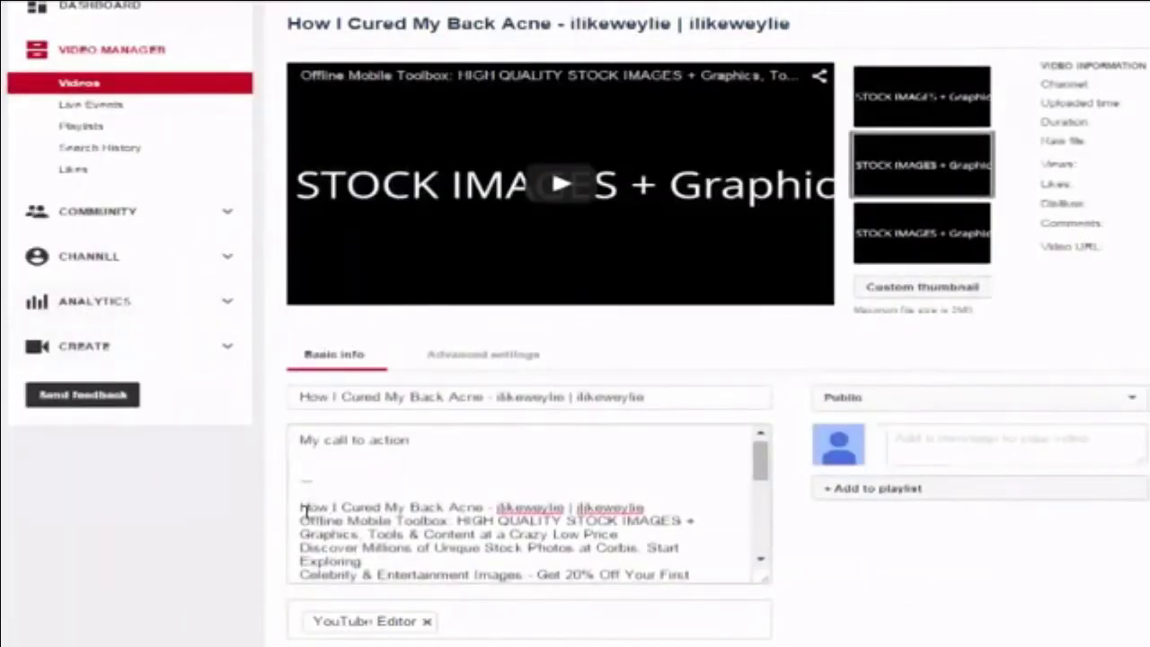
Paste the copied campaign data into the YouTube video description below the "How I Cured My Back Acne" title line, set off by blank lines.
left_click(672, 508)
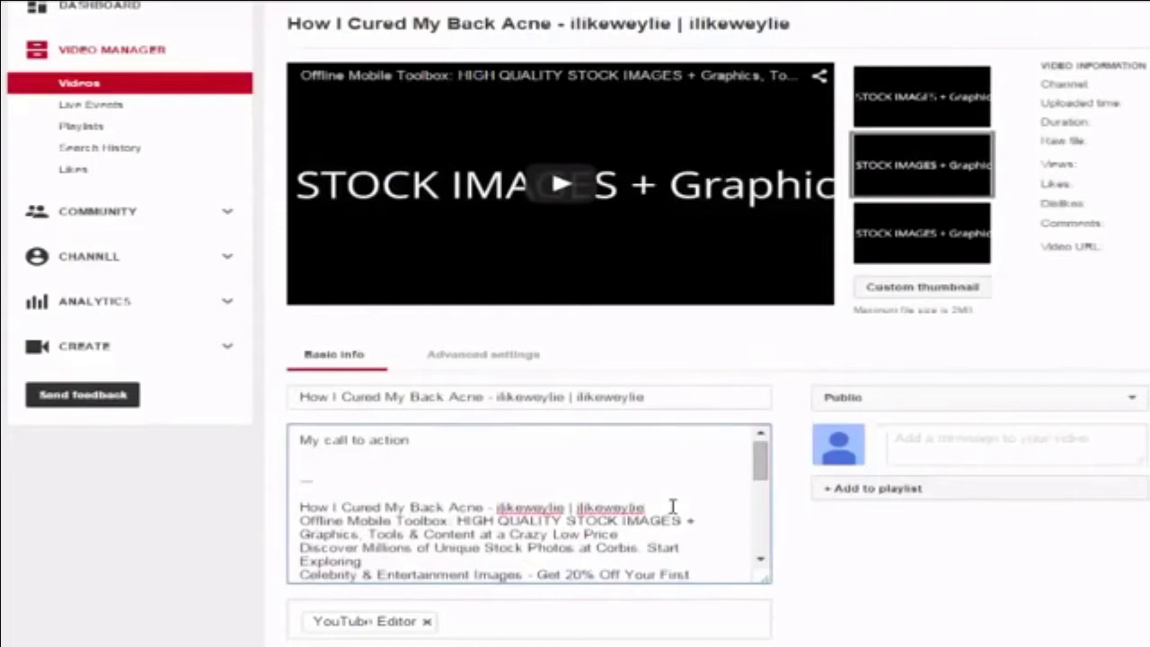
key("Return")
key("Return")
key("Return")
key("Return")
key("Return")
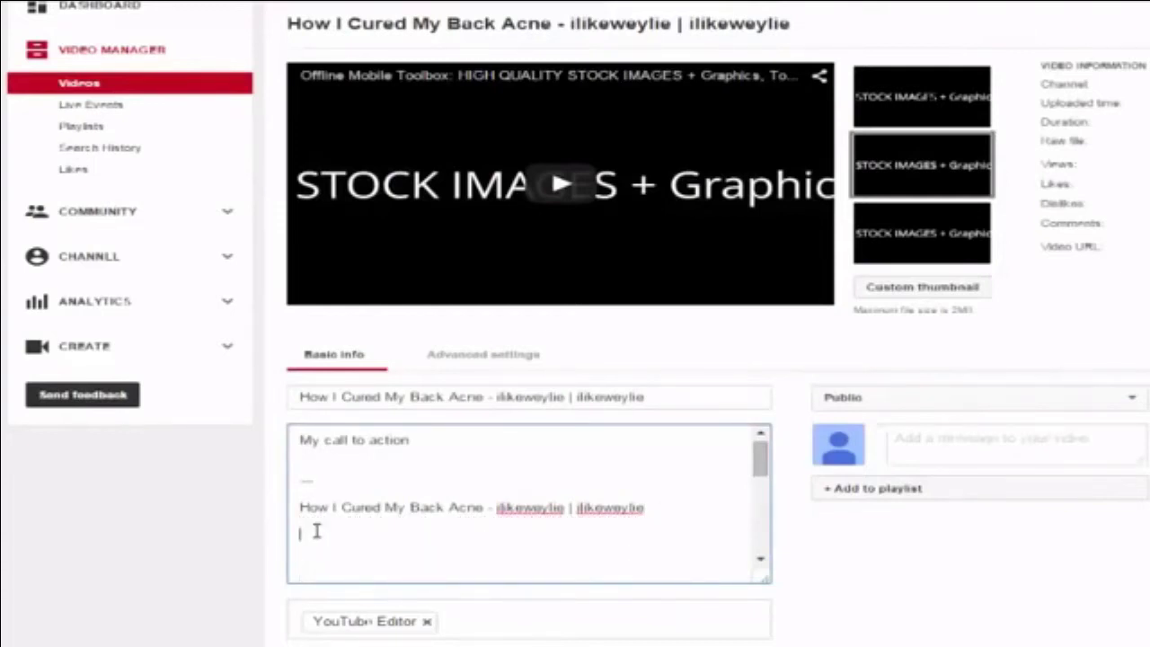
key("ctrl+v")
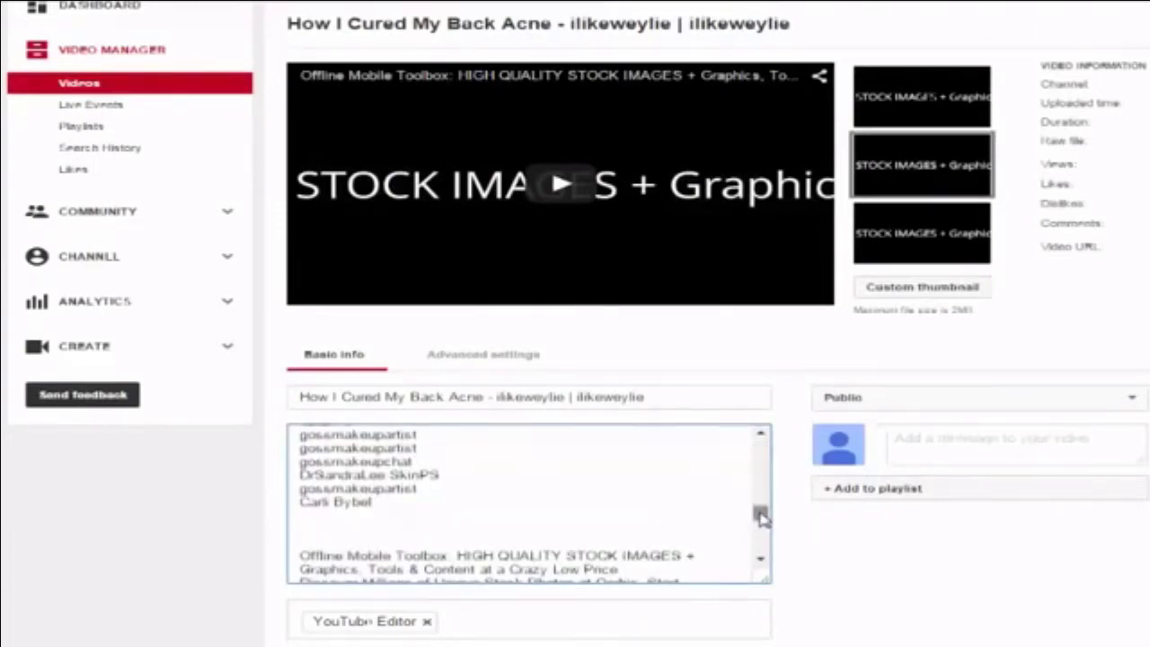
left_click_drag(760, 516, 760, 508)
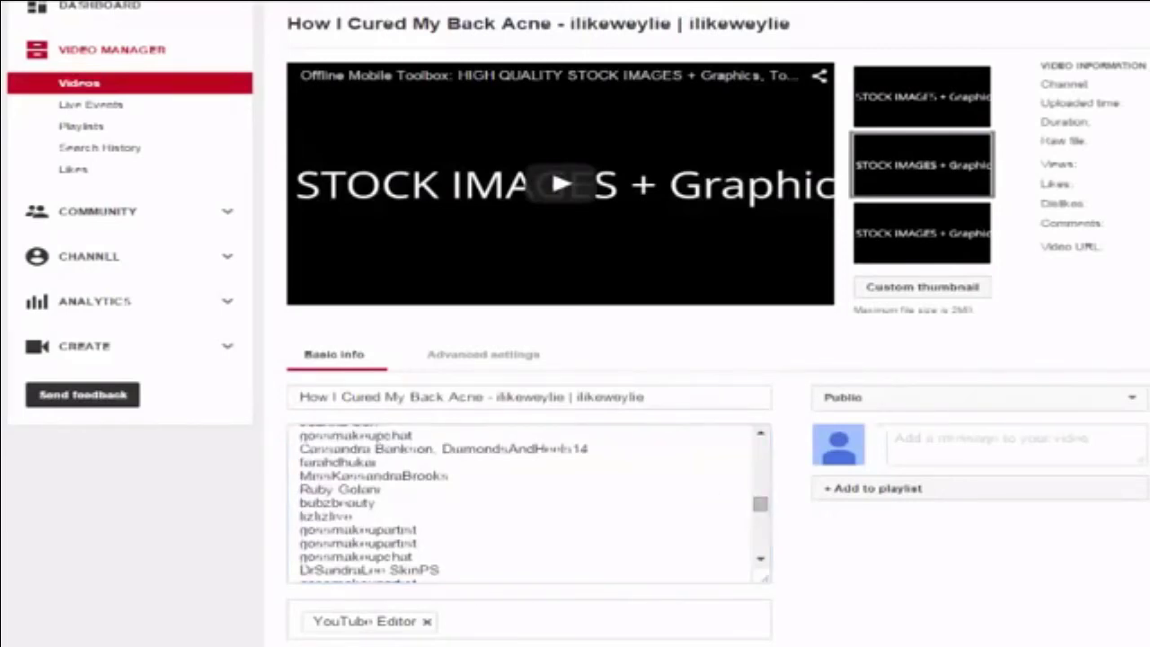
key("alt+Tab")
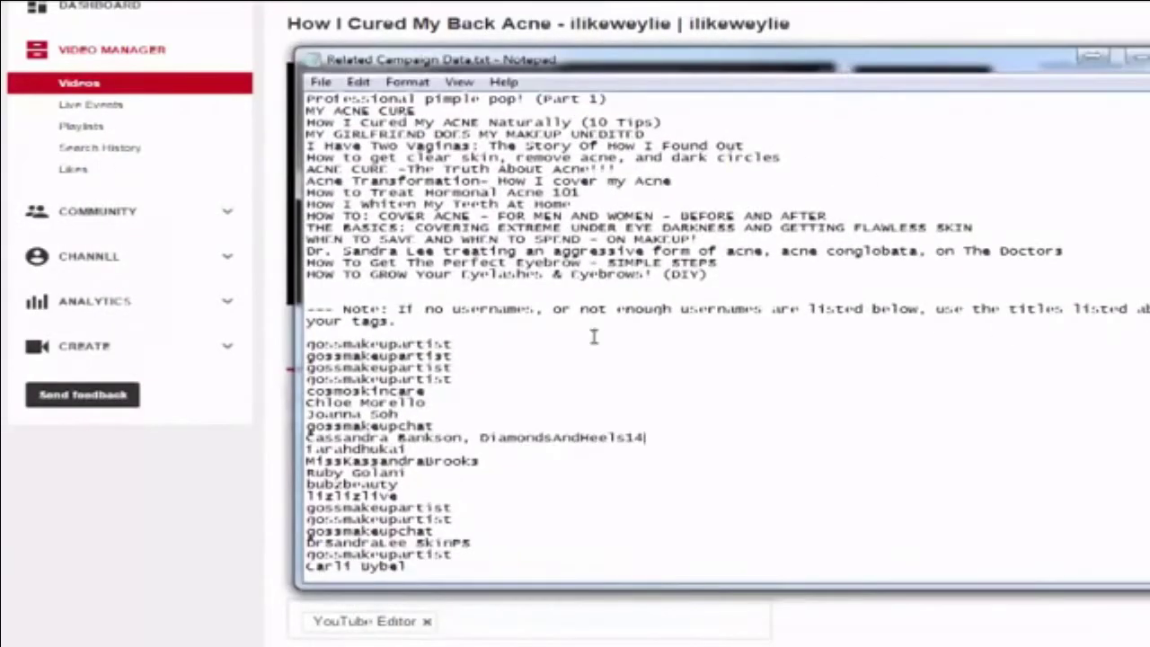
left_click_drag(306, 343, 523, 385)
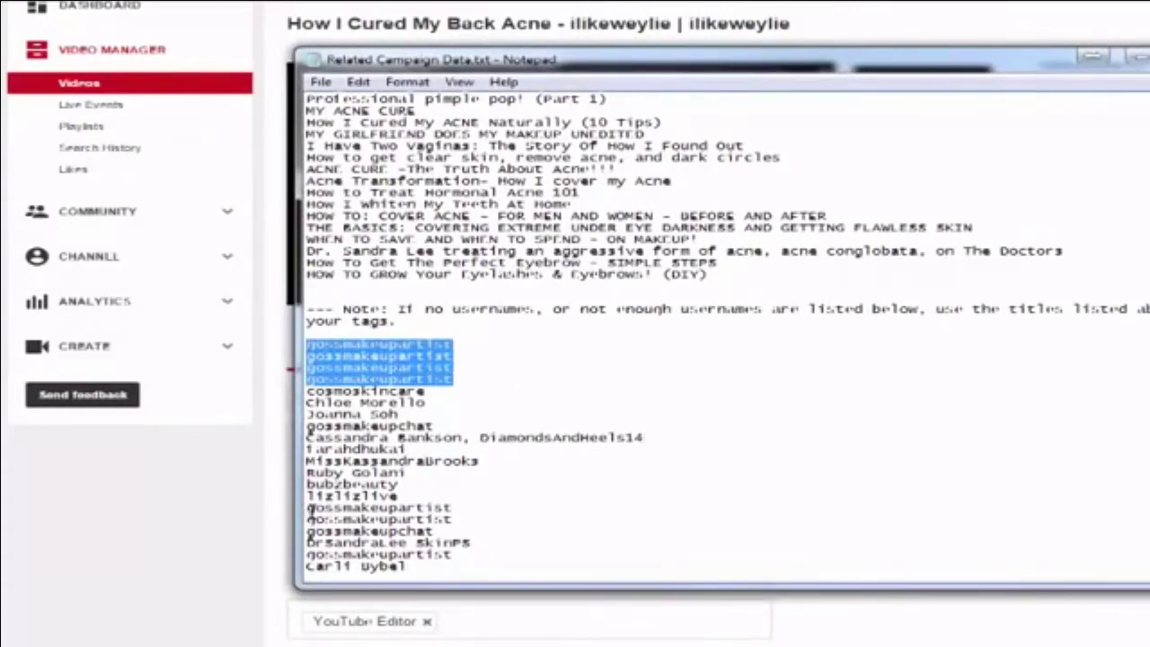
left_click_drag(307, 508, 470, 531)
left_click(455, 512)
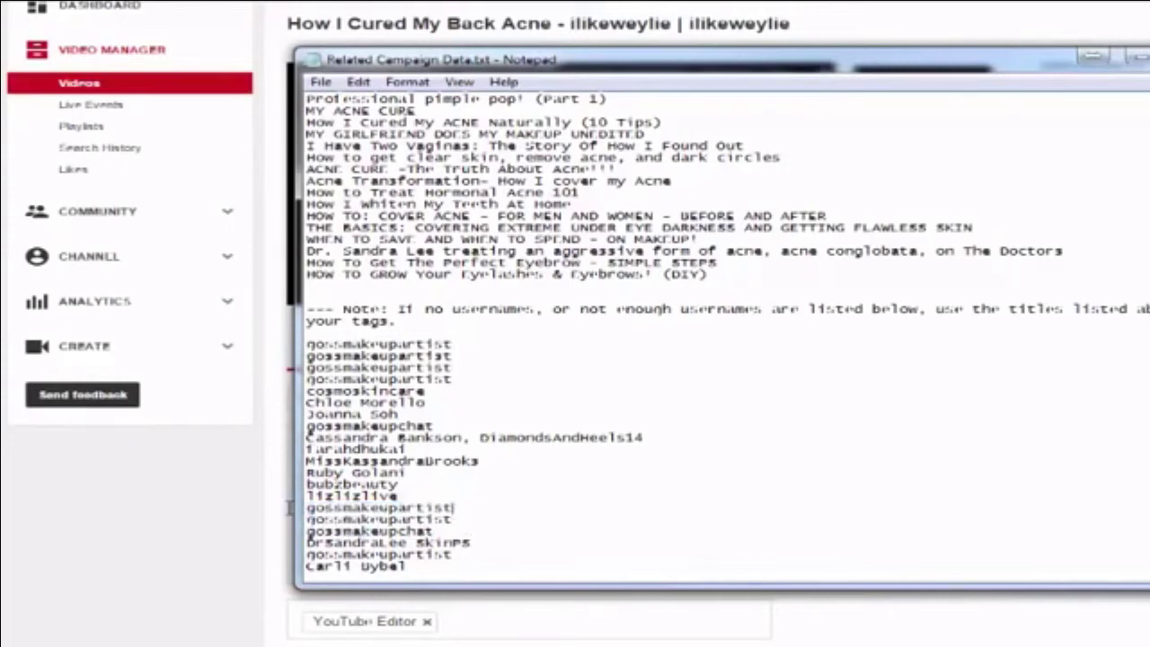
left_click_drag(307, 508, 467, 526)
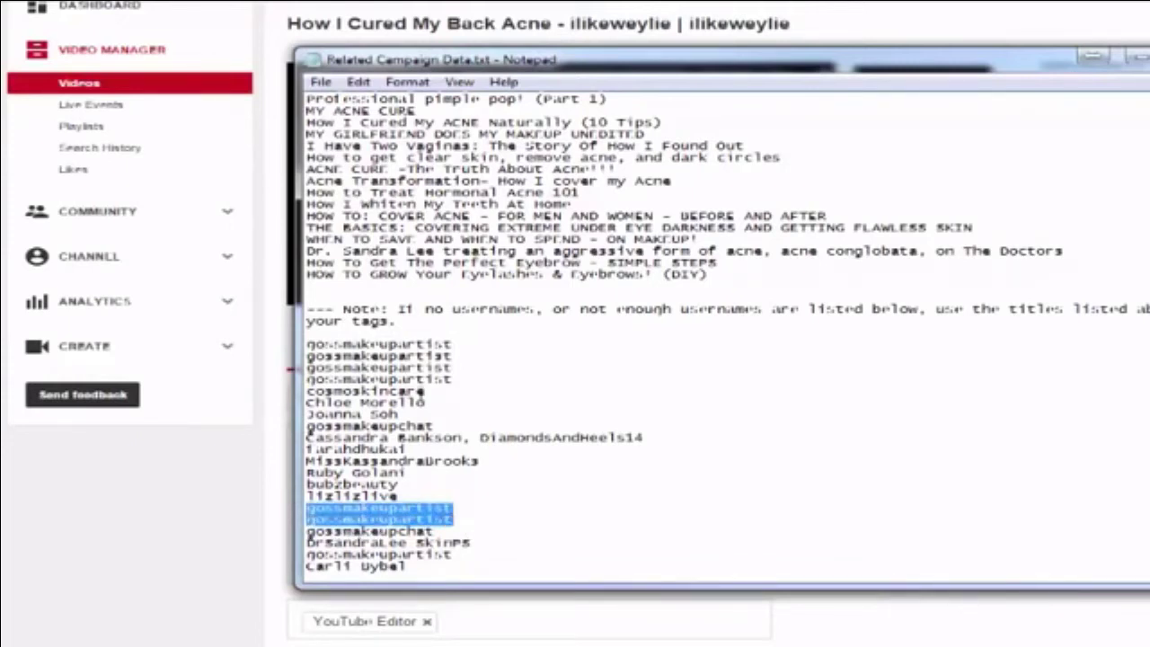
left_click_drag(453, 379, 308, 343)
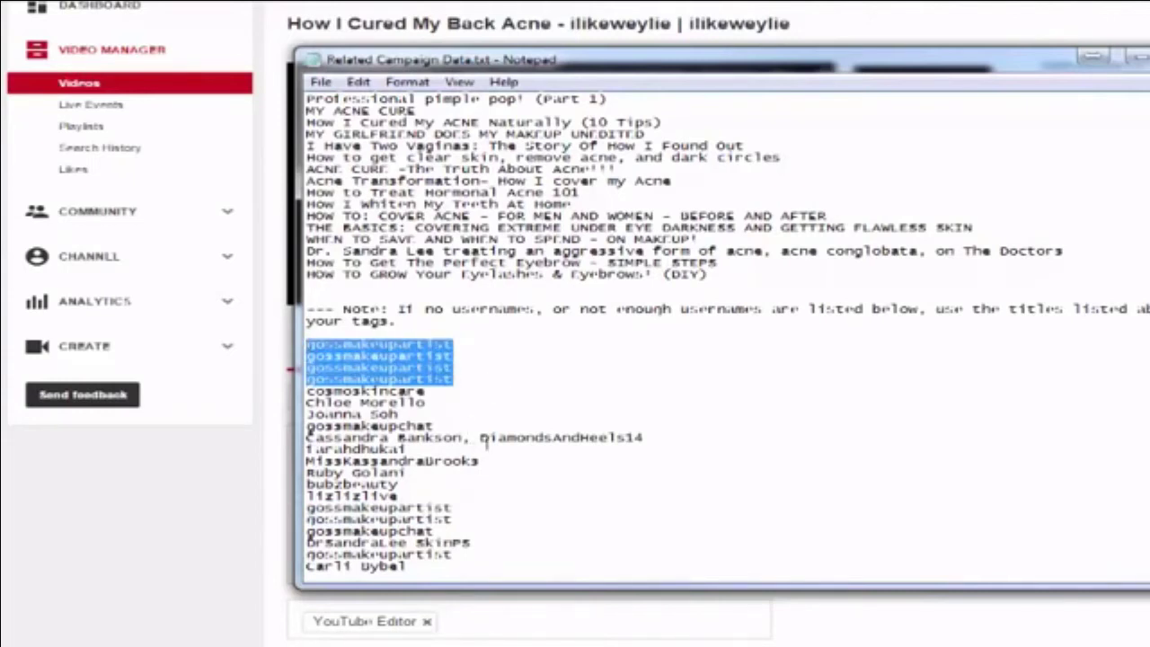
left_click(489, 407)
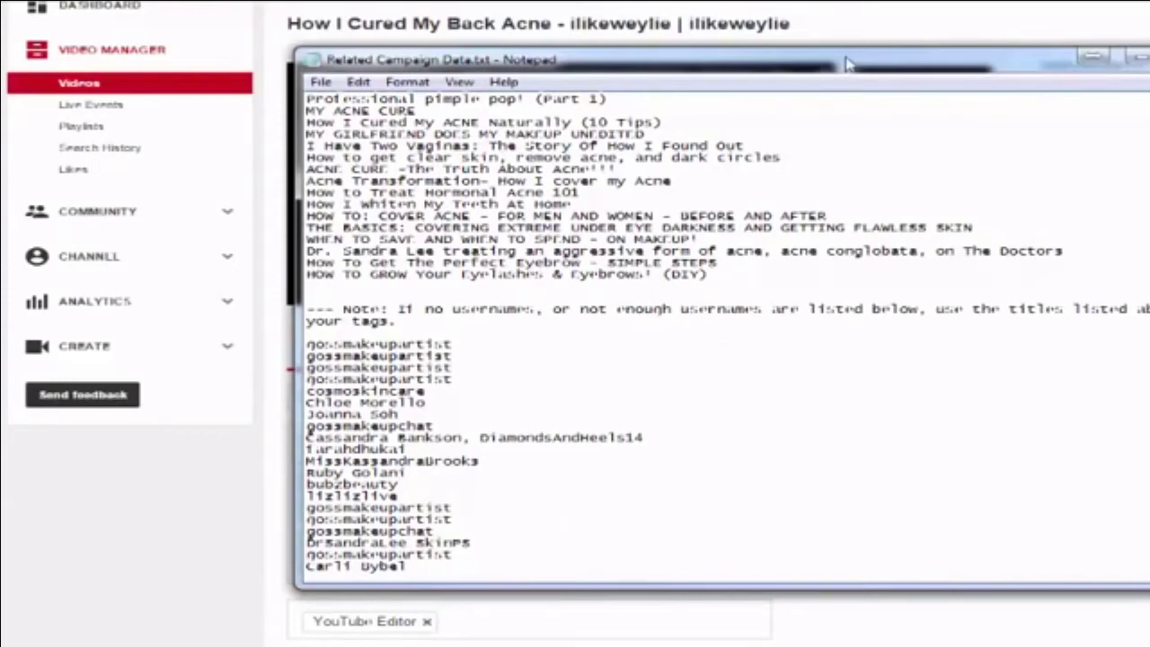
left_click_drag(846, 63, 0, 63)
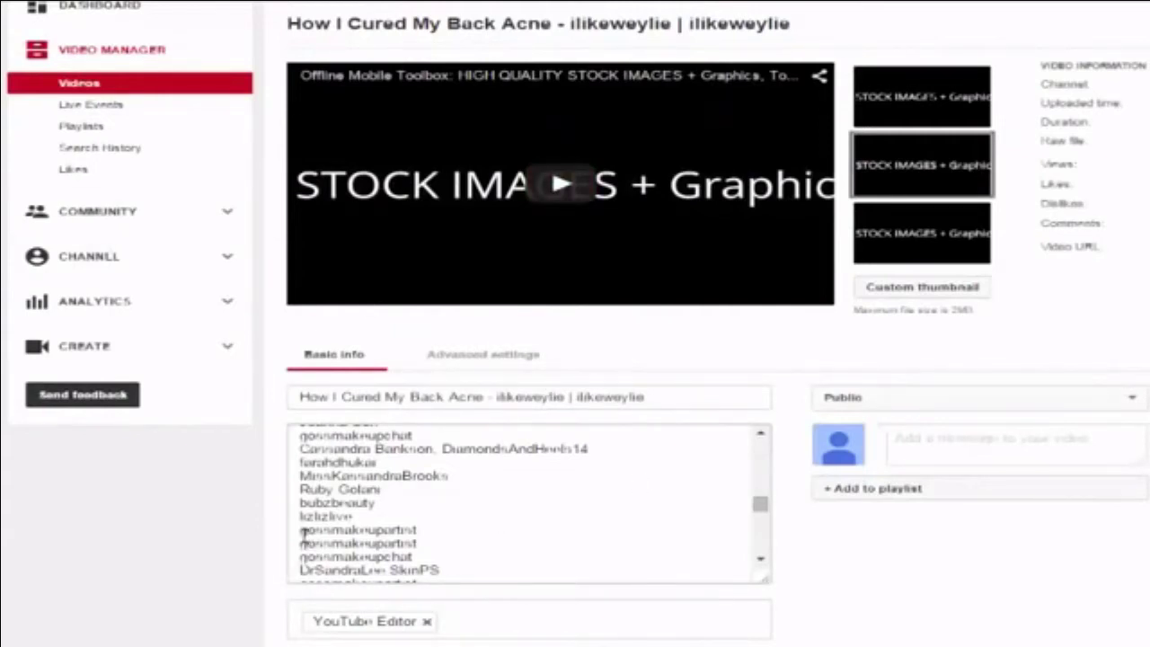
Delete the repeated gossmakeupartist and gossmakeupchat lines below lizlizlive and three repeated gossmakeupartist lines at the start of the description's username list.
left_click_drag(297, 530, 431, 551)
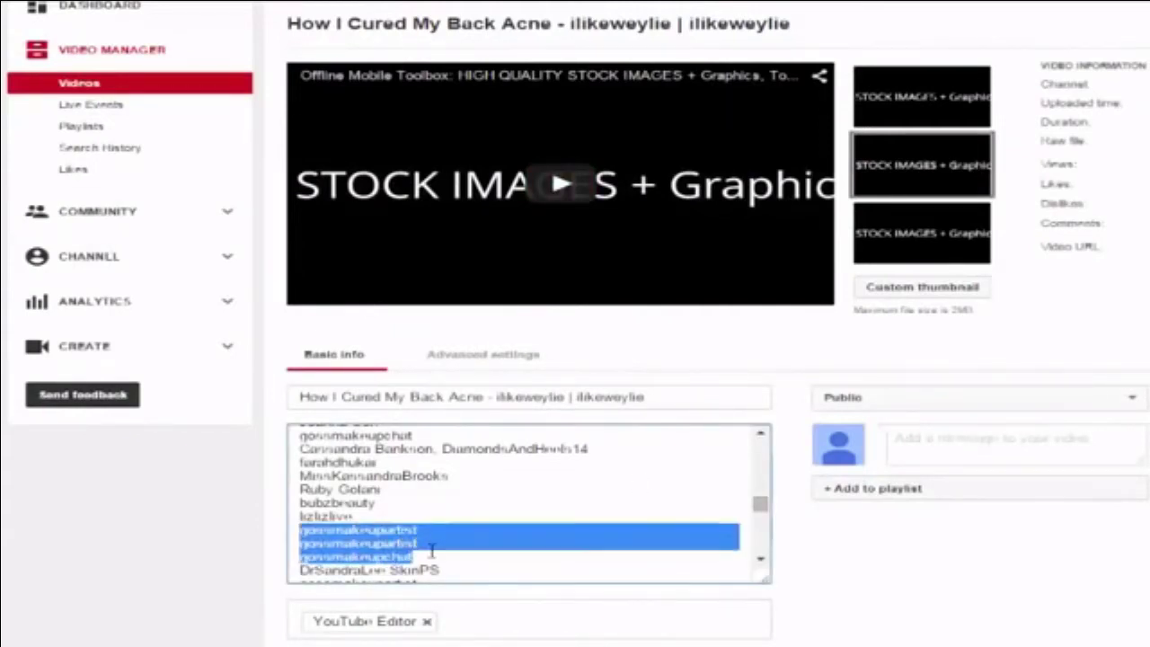
key("BackSpace")
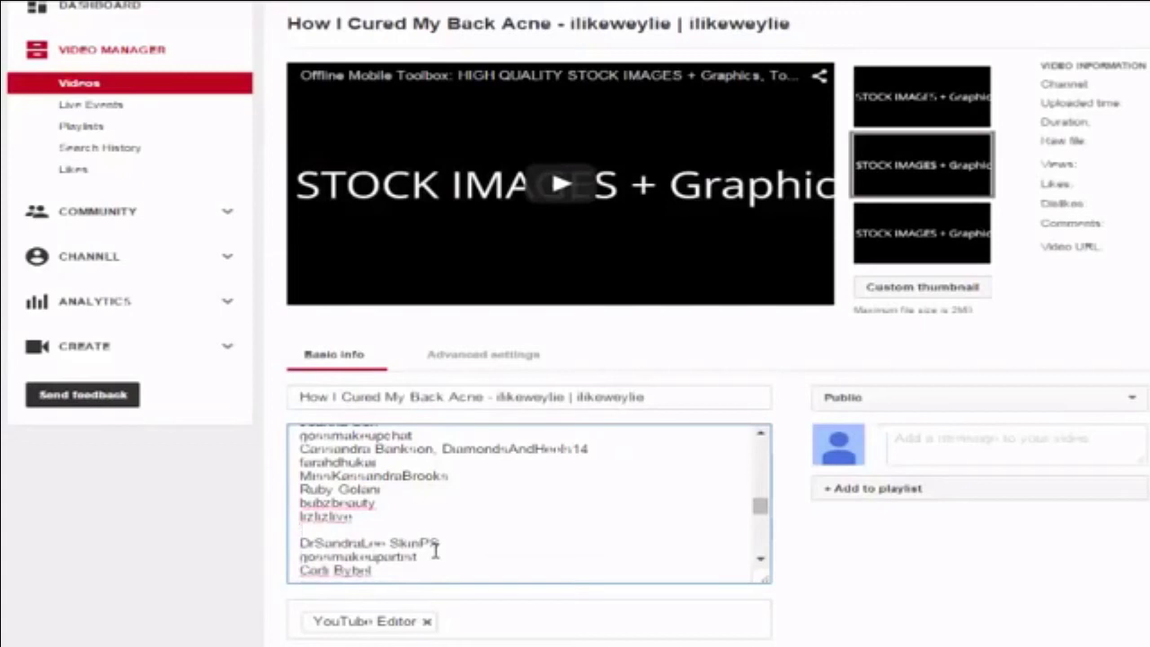
key("BackSpace")
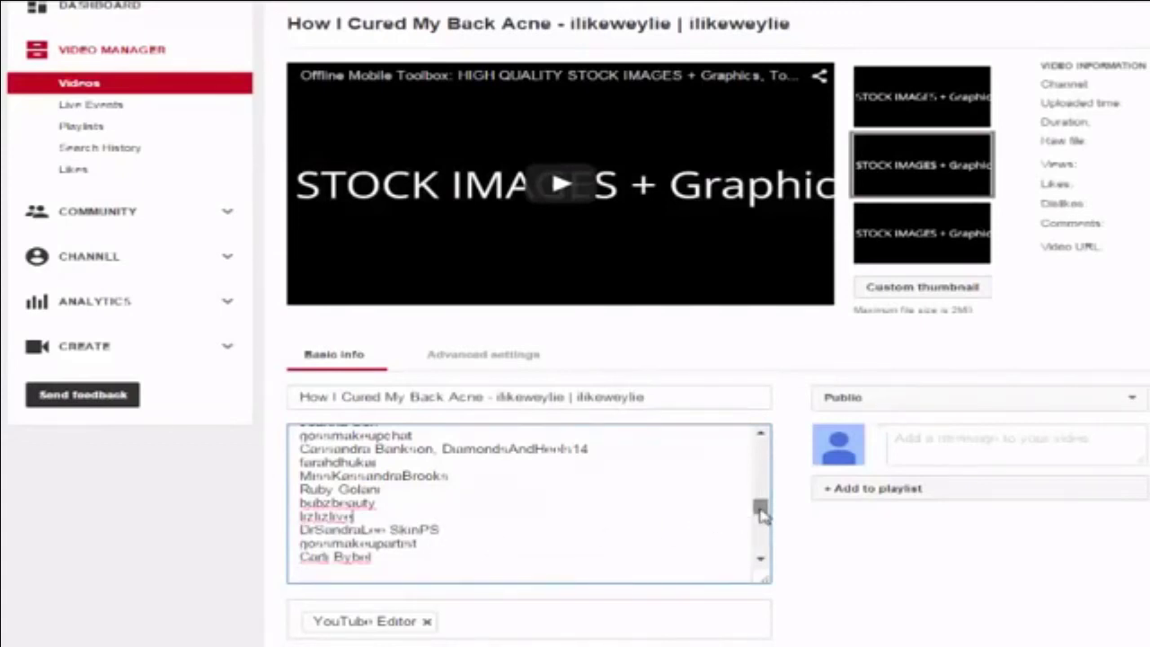
scroll(759, 512, "up", 3)
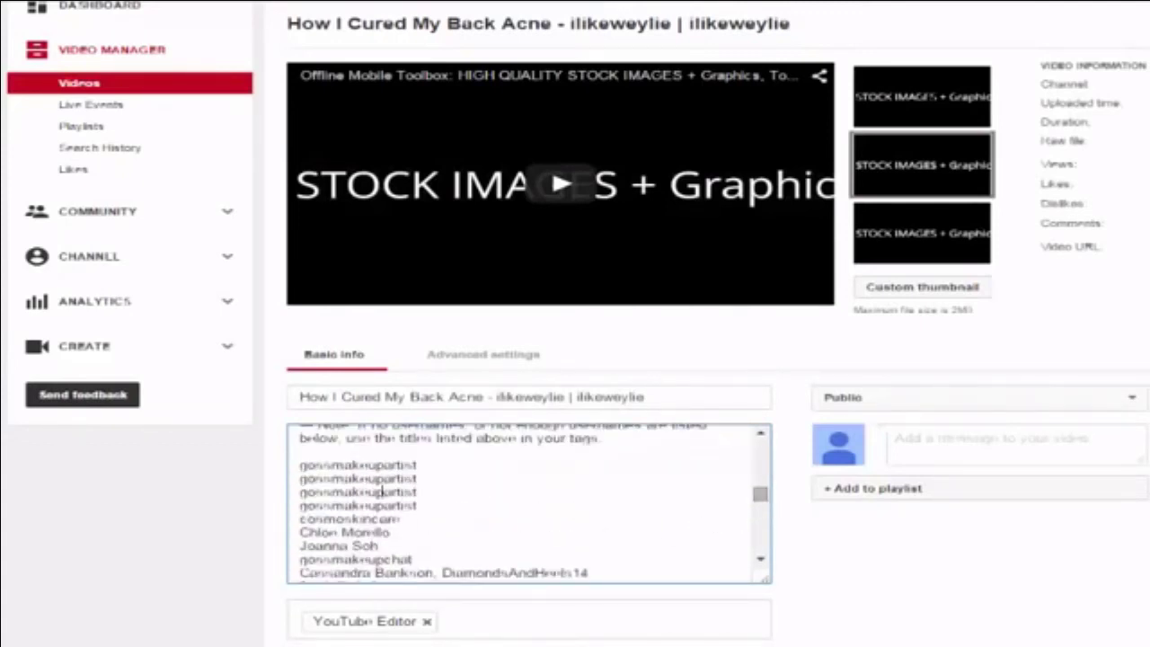
left_click_drag(302, 465, 447, 492)
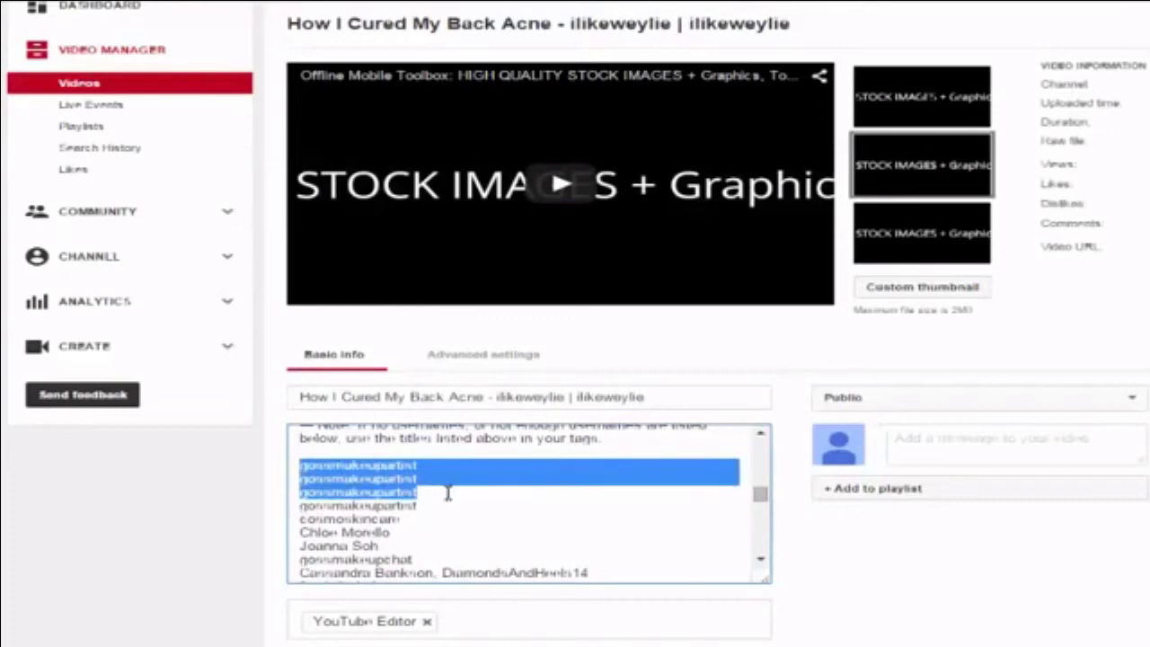
key("BackSpace")
key("BackSpace")
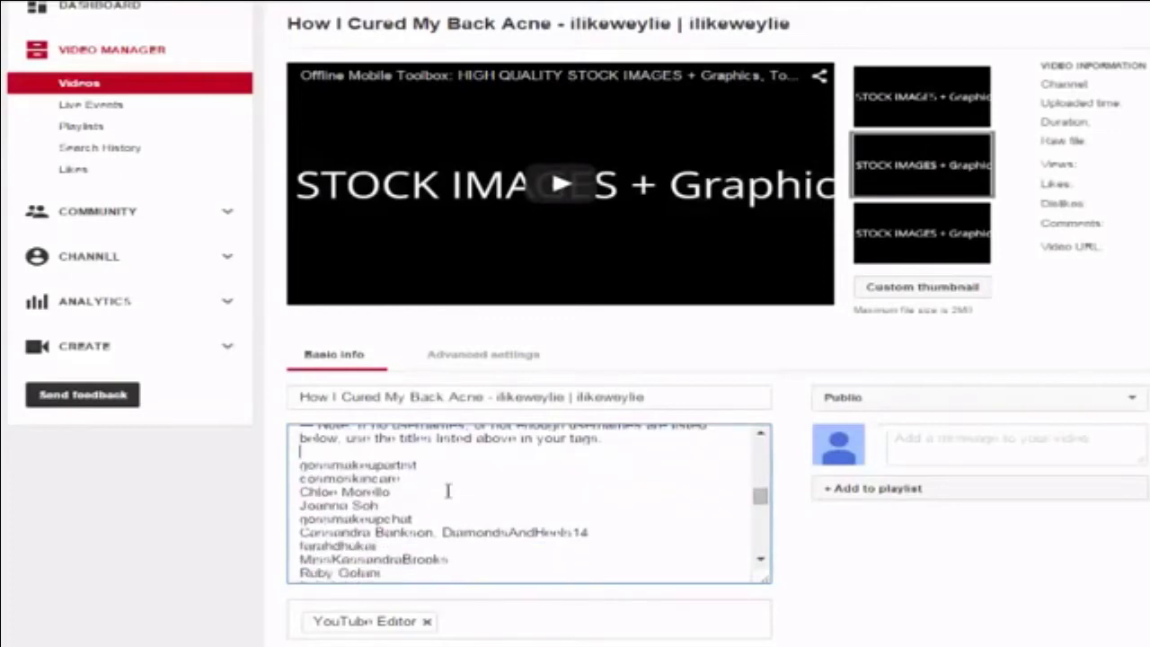
Replace the description's text after "Note:" with "Special thanks go to all of the great youtubers listed below! Feel free to browse through their titles above.".
left_click_drag(759, 503, 760, 443)
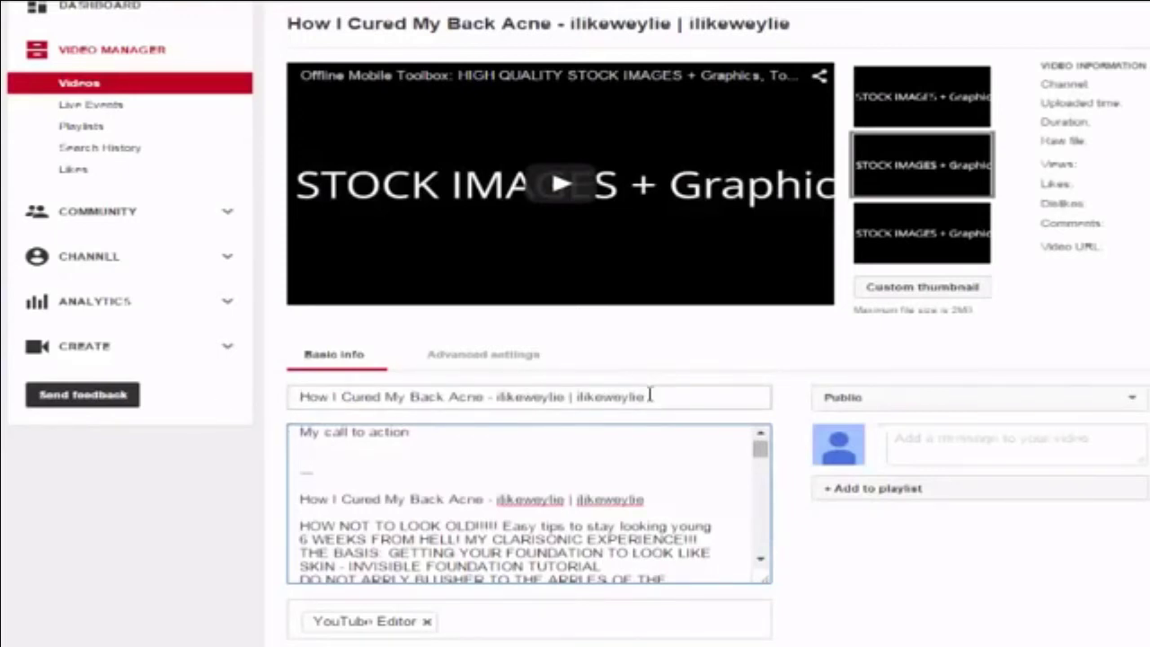
left_click_drag(760, 452, 761, 460)
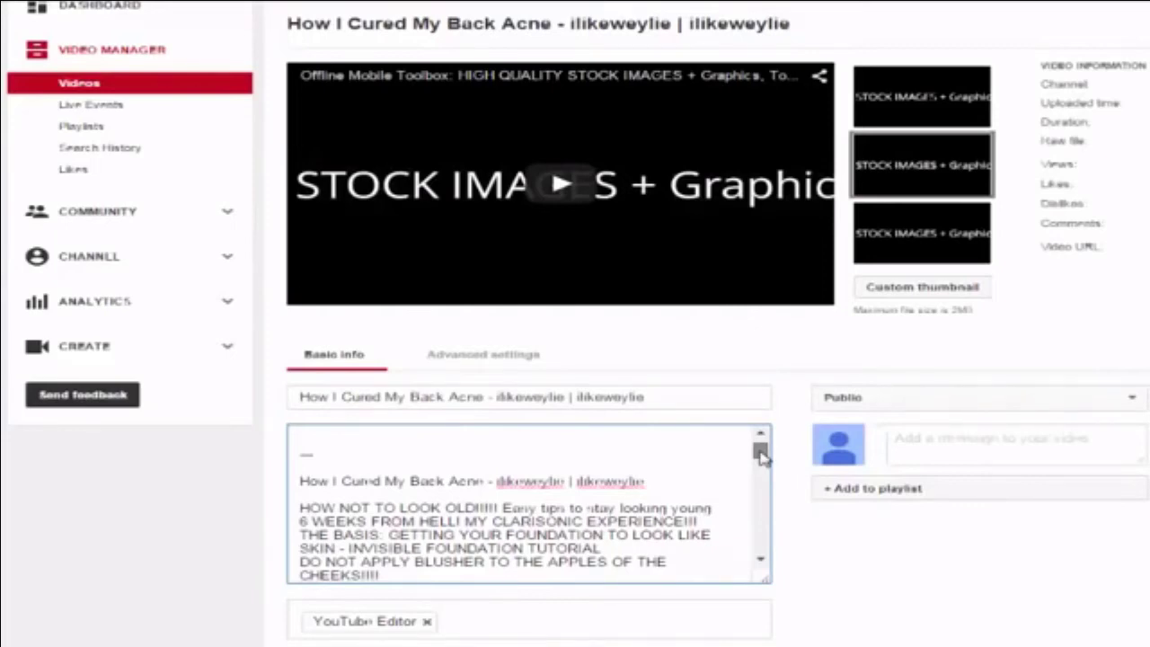
left_click_drag(760, 456, 759, 498)
left_click(410, 516)
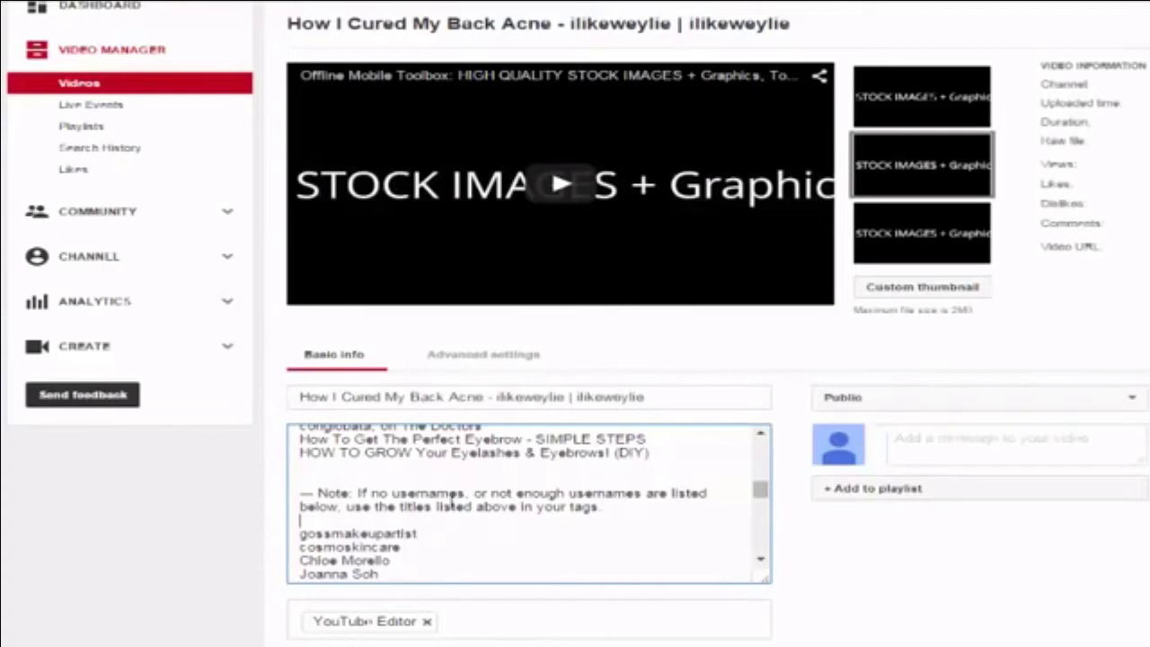
left_click_drag(356, 491, 631, 513)
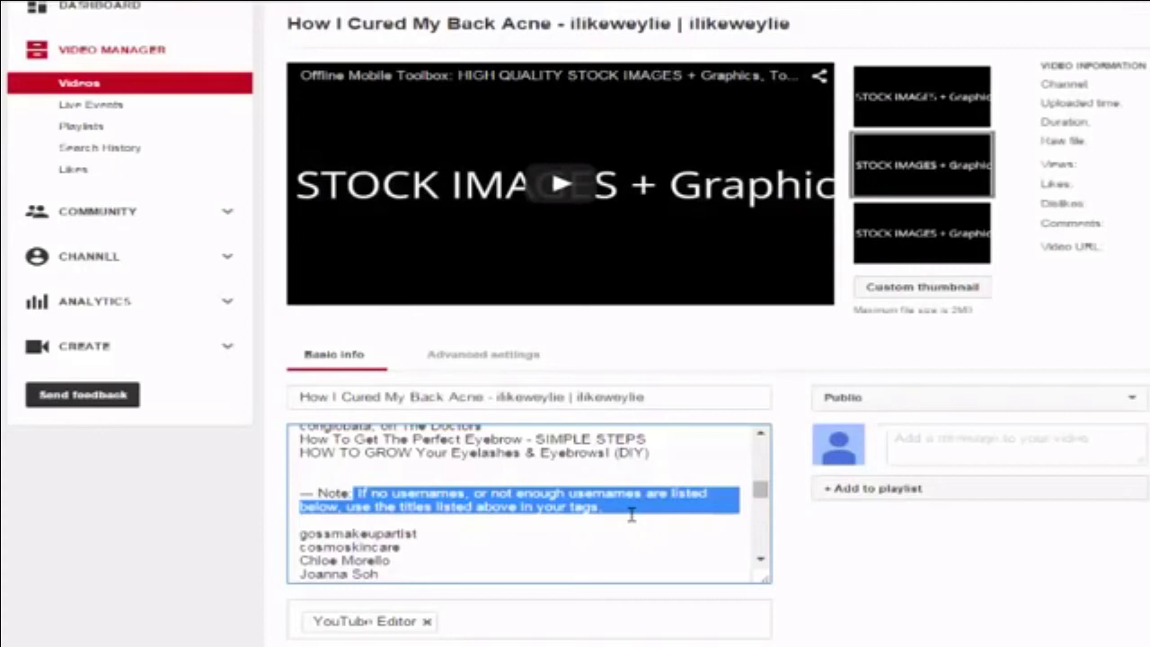
type("S")
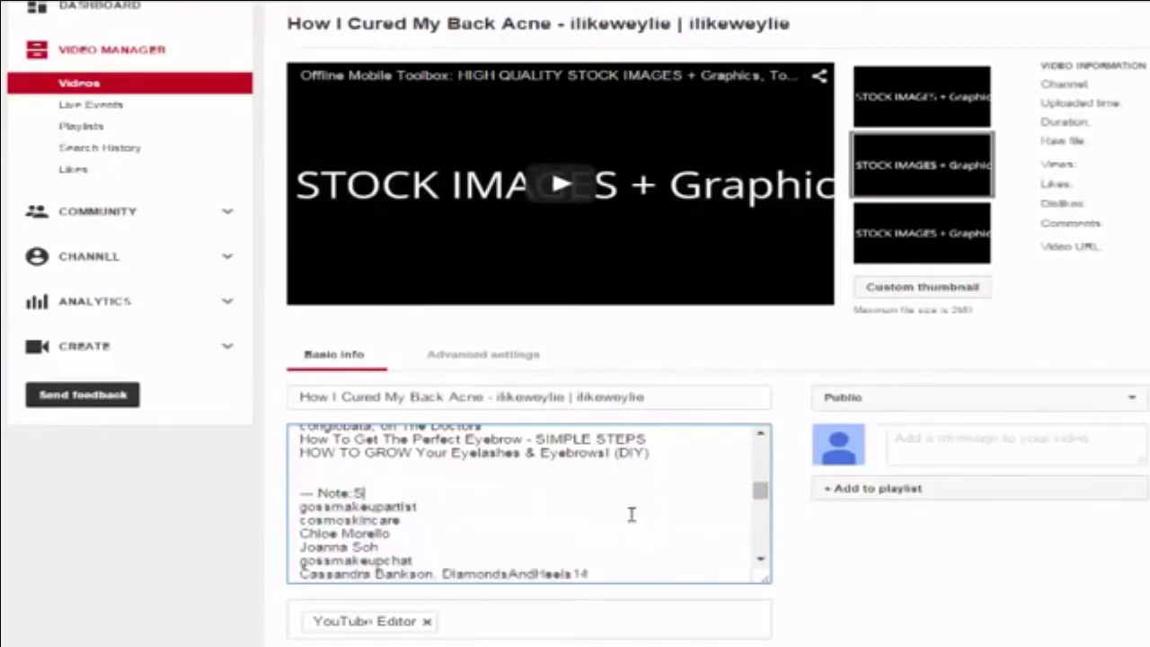
type("pecial than")
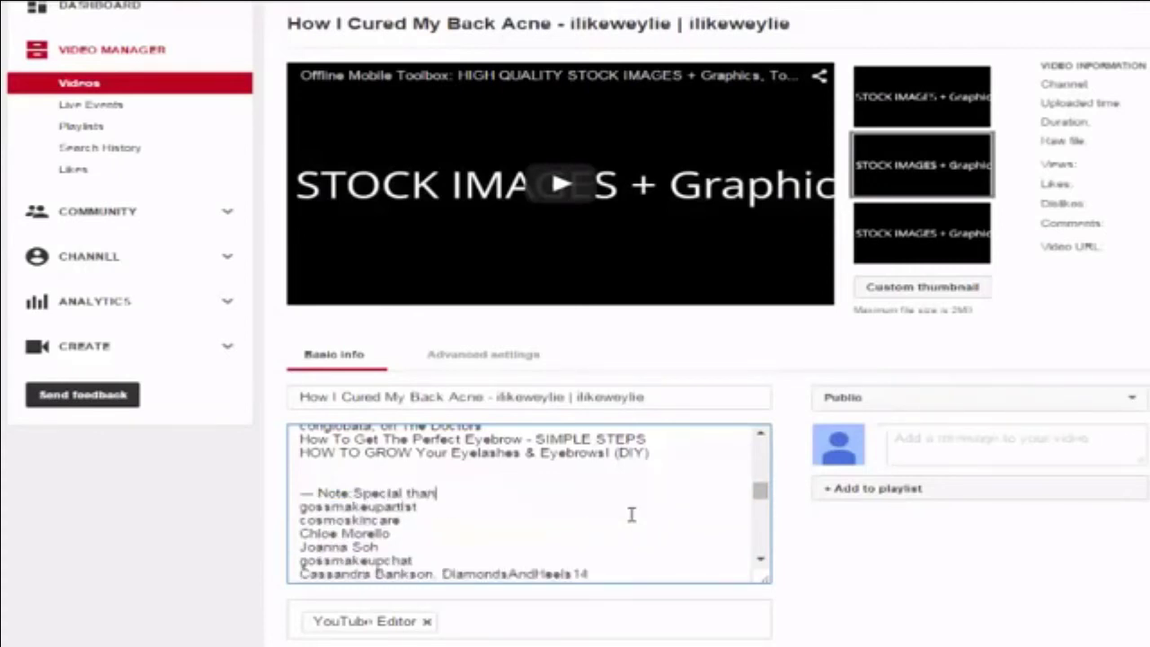
type("ks go to all of the g")
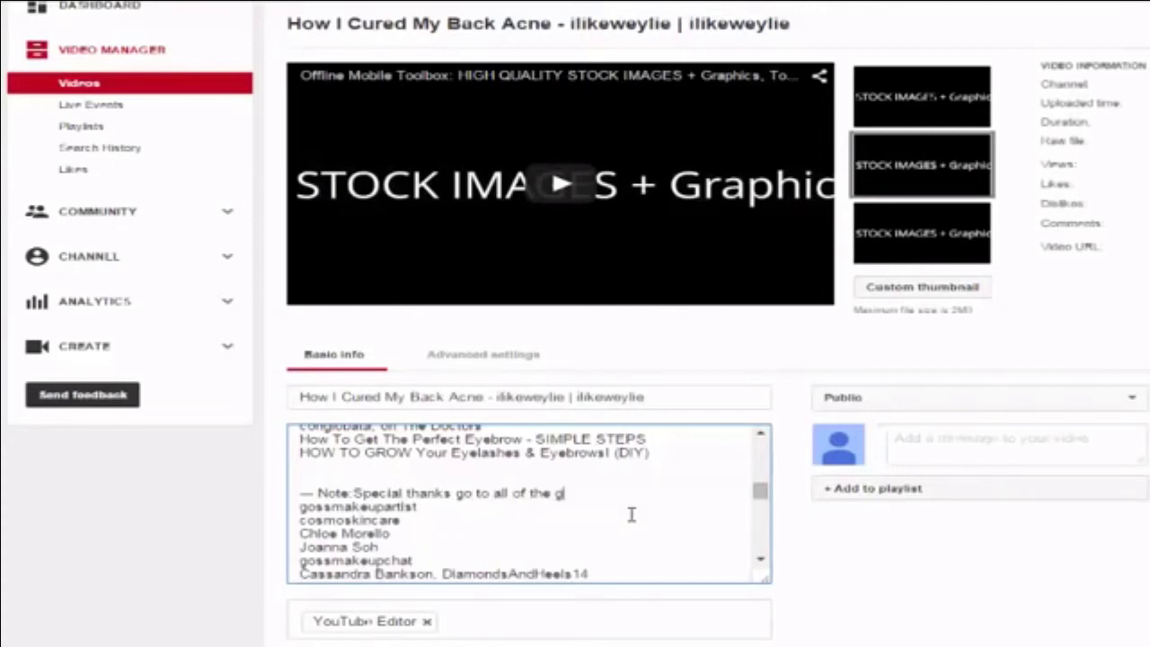
type("reat youtubers listed")
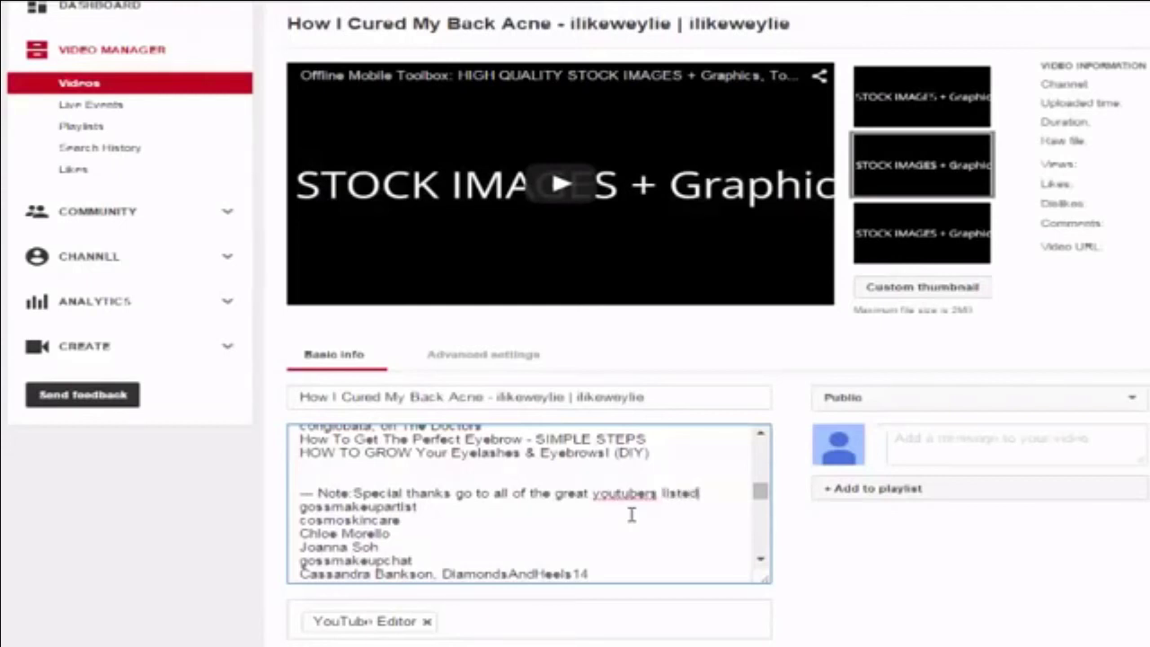
type(" below!")
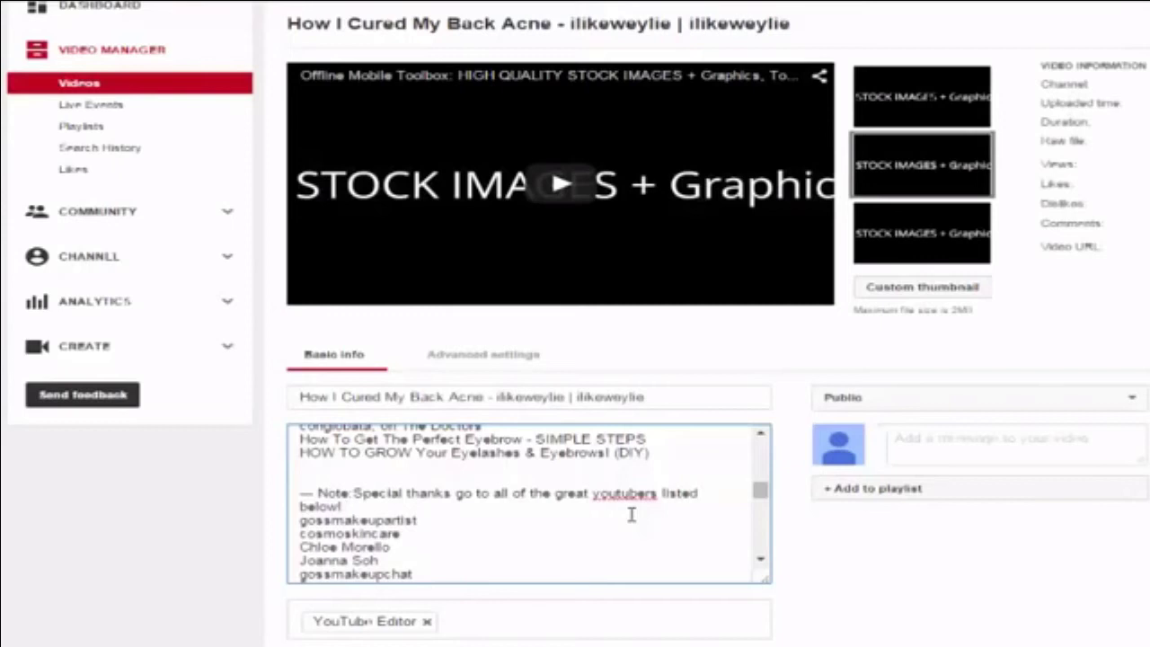
type(" Feel free to browse")
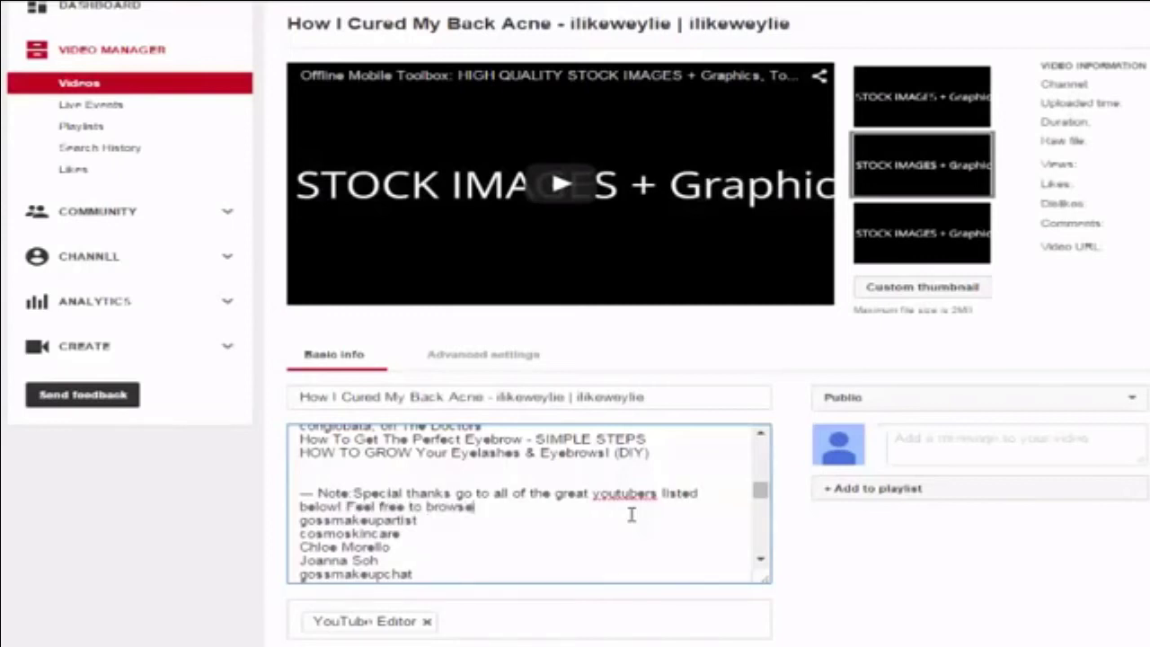
type(" through thei")
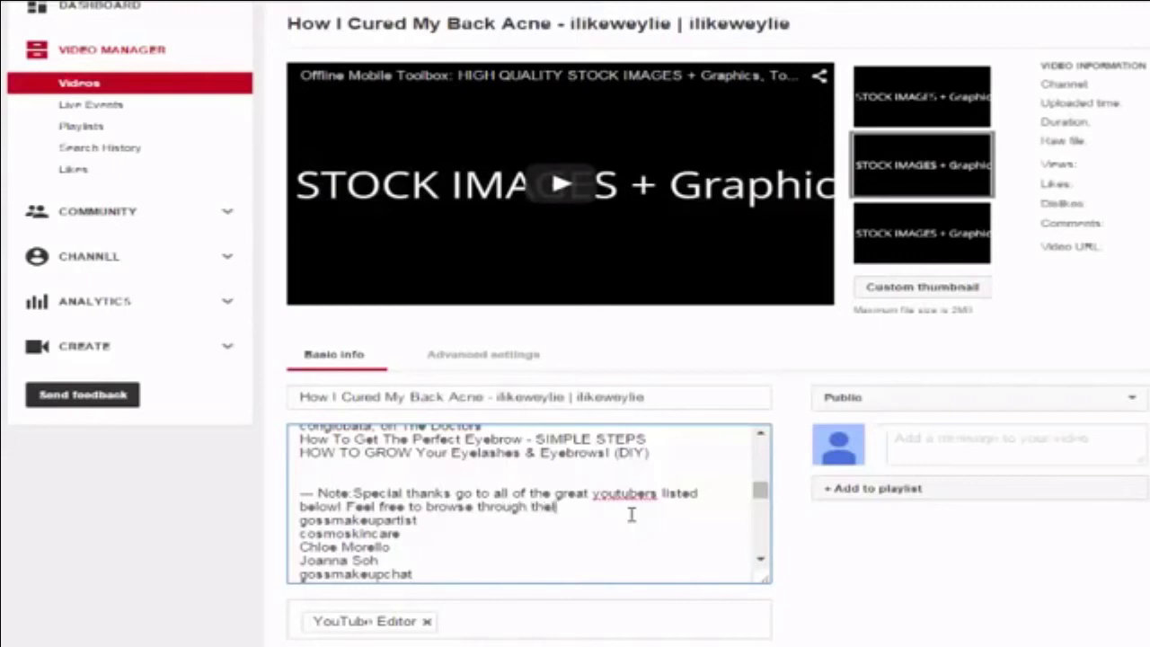
type("r titles above.")
key("Return")
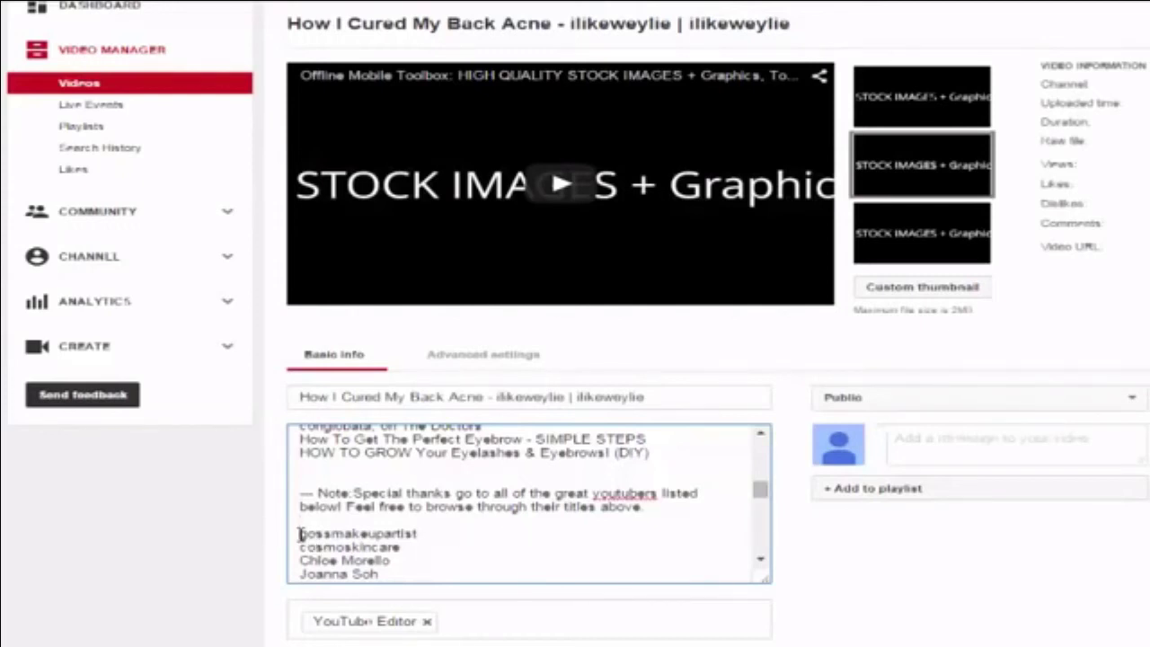
Review the video title and the description's call to action, list of related titles, thank-you note and username list.
left_click_drag(300, 534, 416, 572)
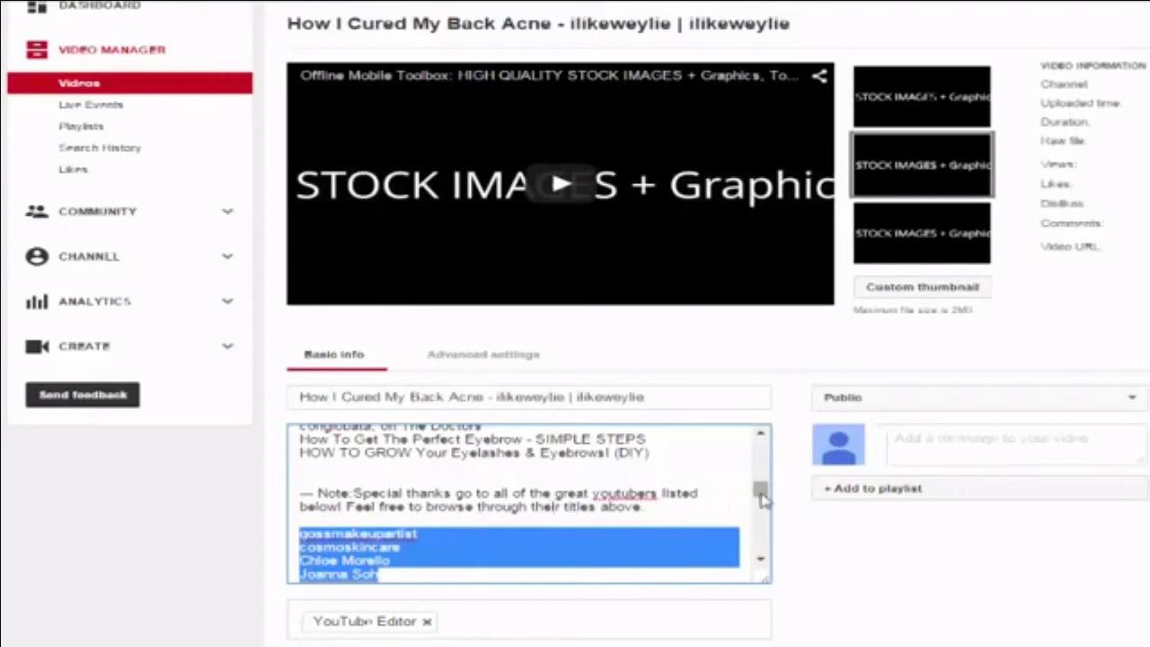
left_click_drag(759, 492, 743, 469)
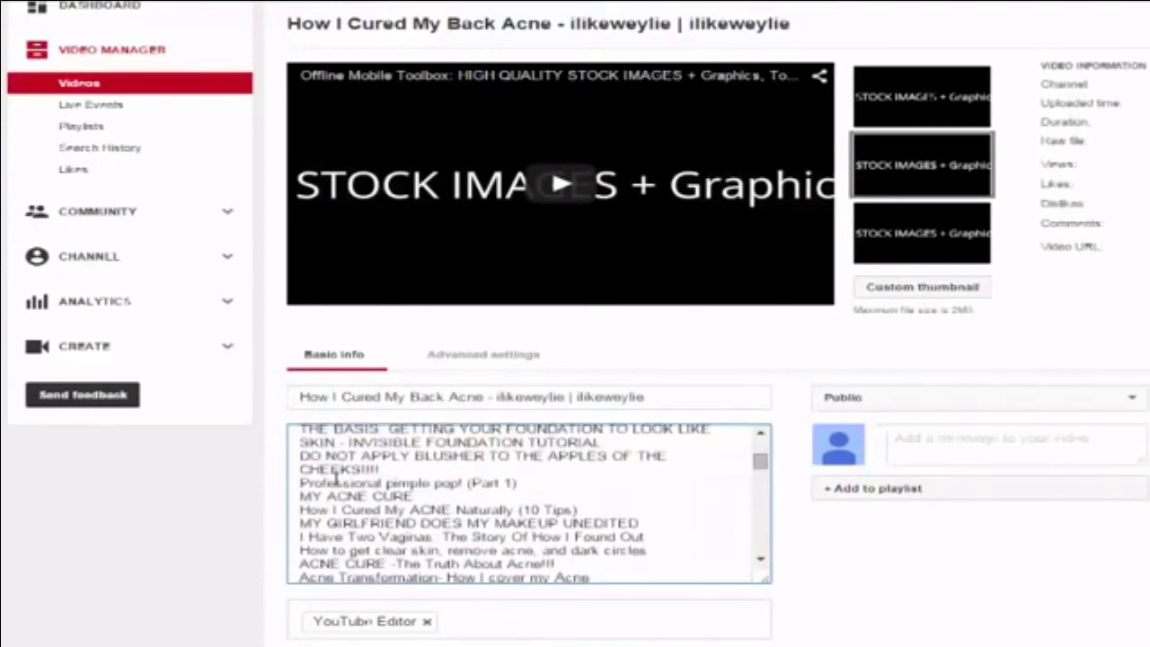
left_click_drag(331, 467, 673, 515)
left_click(673, 512)
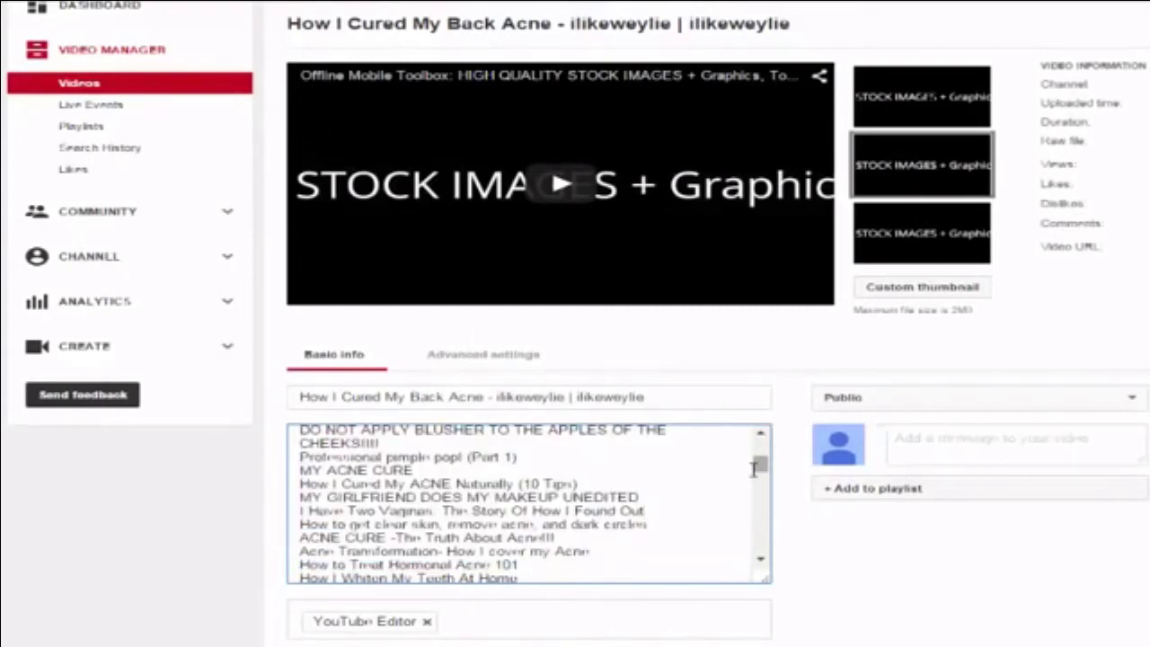
left_click_drag(760, 463, 765, 449)
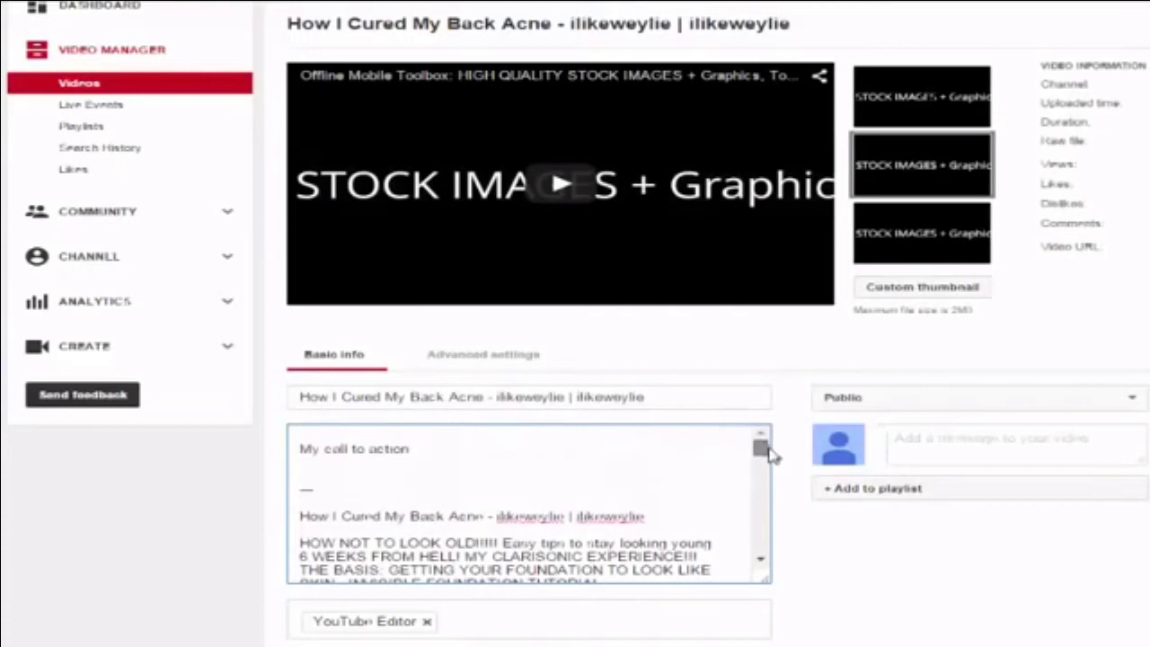
scroll(762, 449, "down", 2)
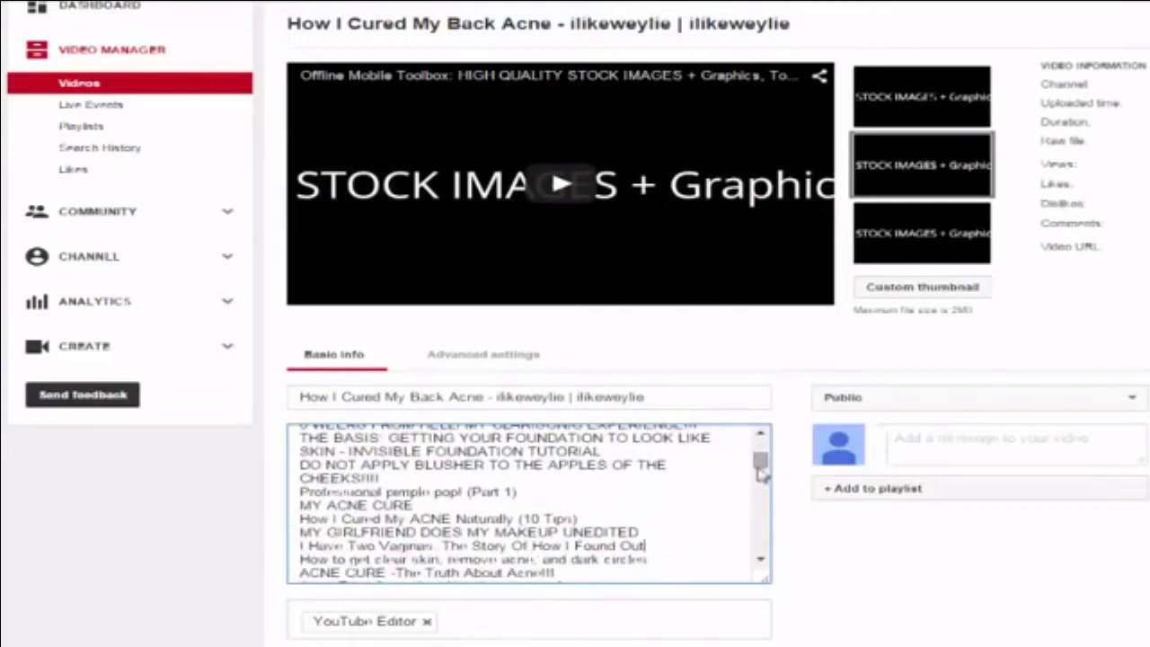
left_click_drag(760, 459, 760, 447)
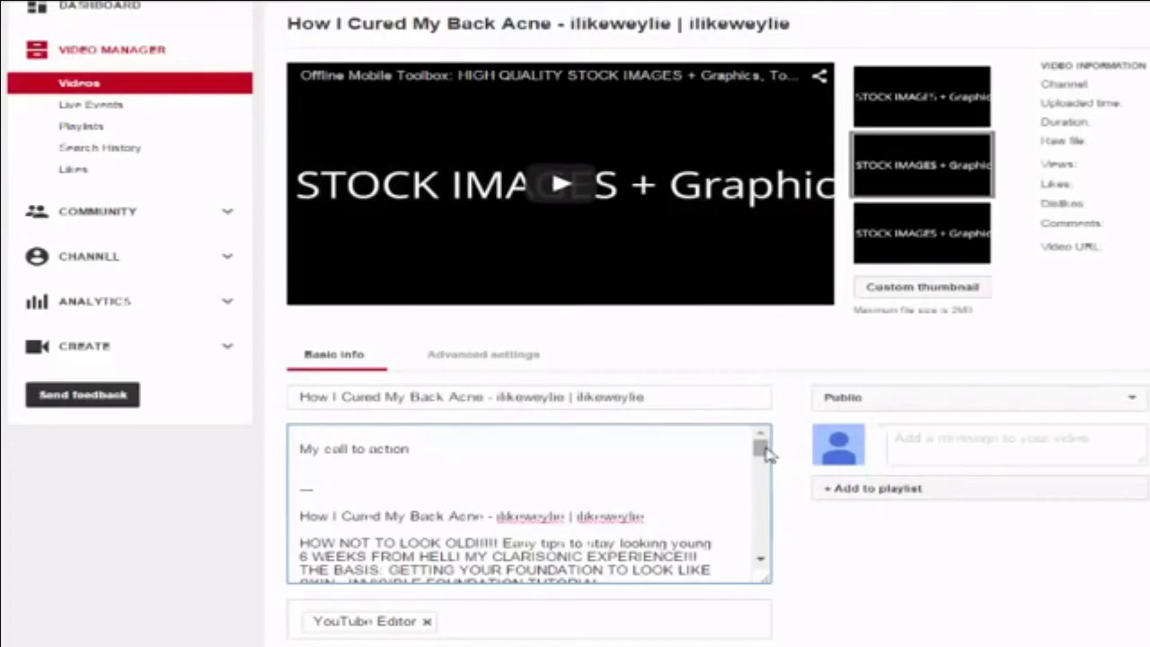
left_click_drag(760, 444, 768, 460)
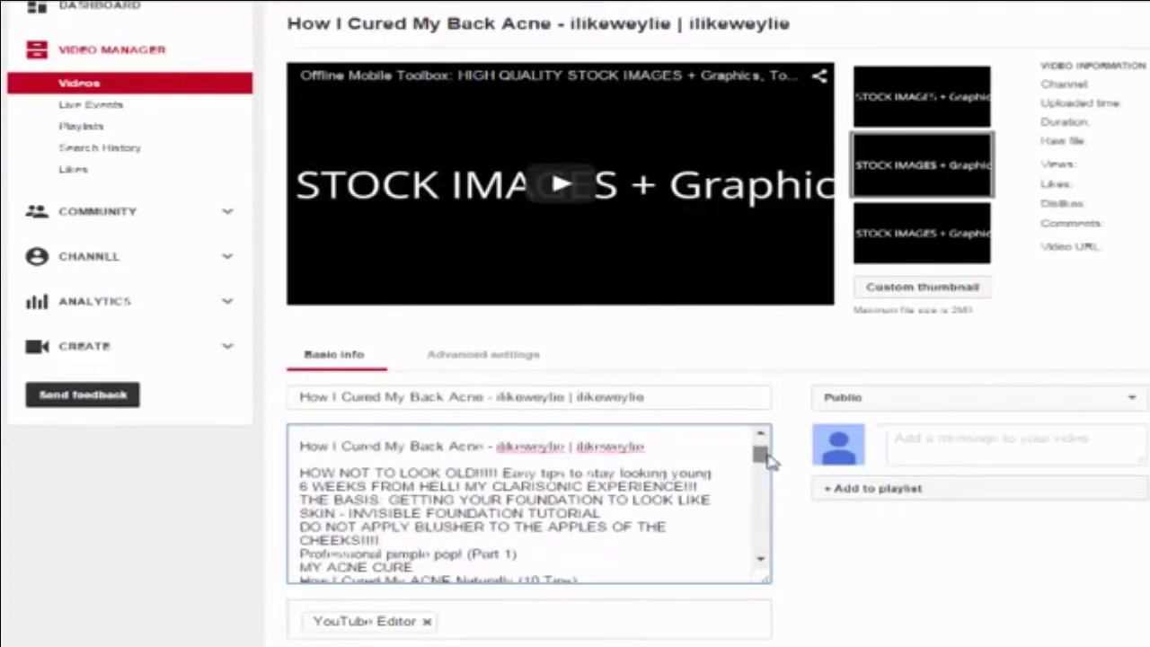
left_click_drag(768, 460, 778, 502)
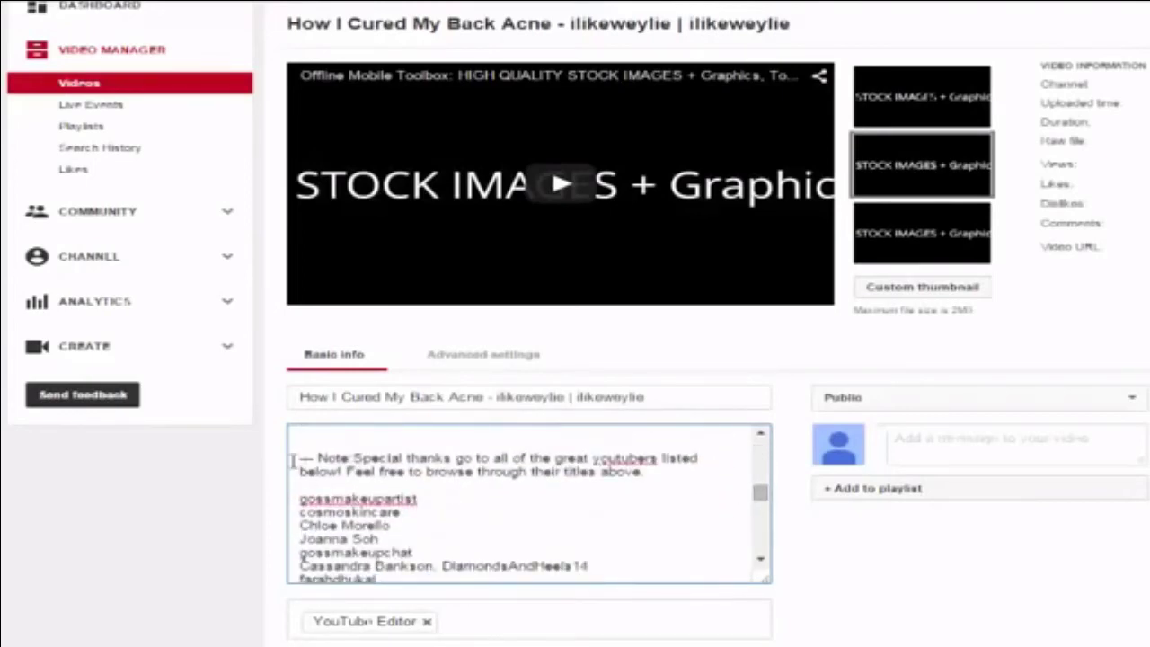
left_click_drag(297, 458, 741, 468)
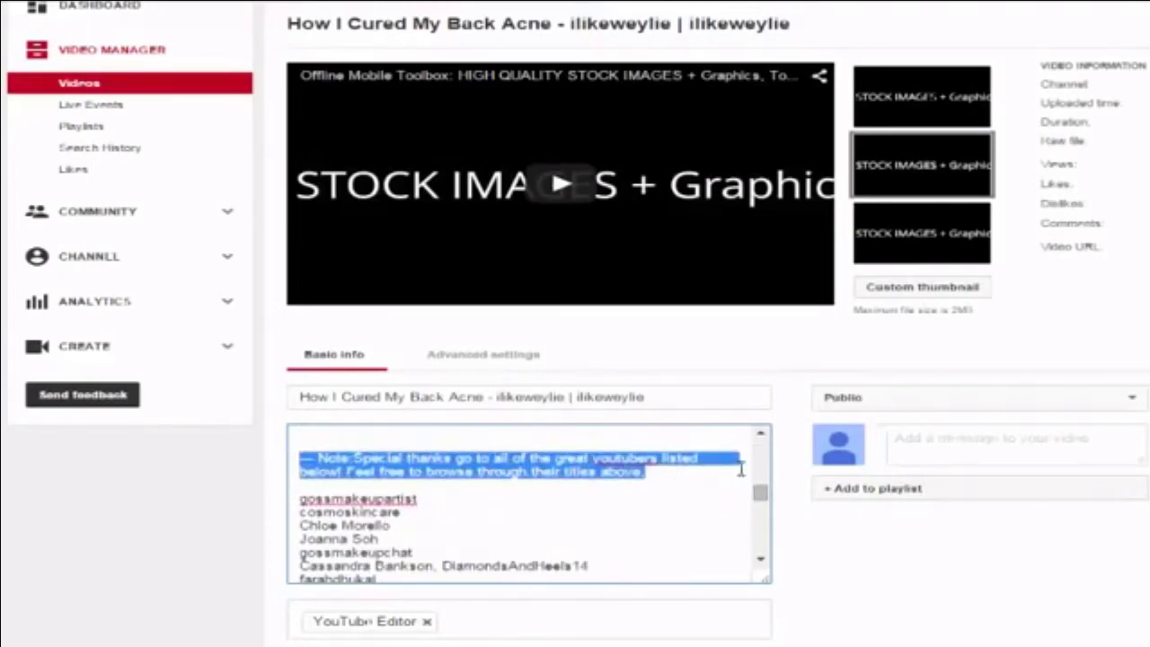
left_click(598, 507)
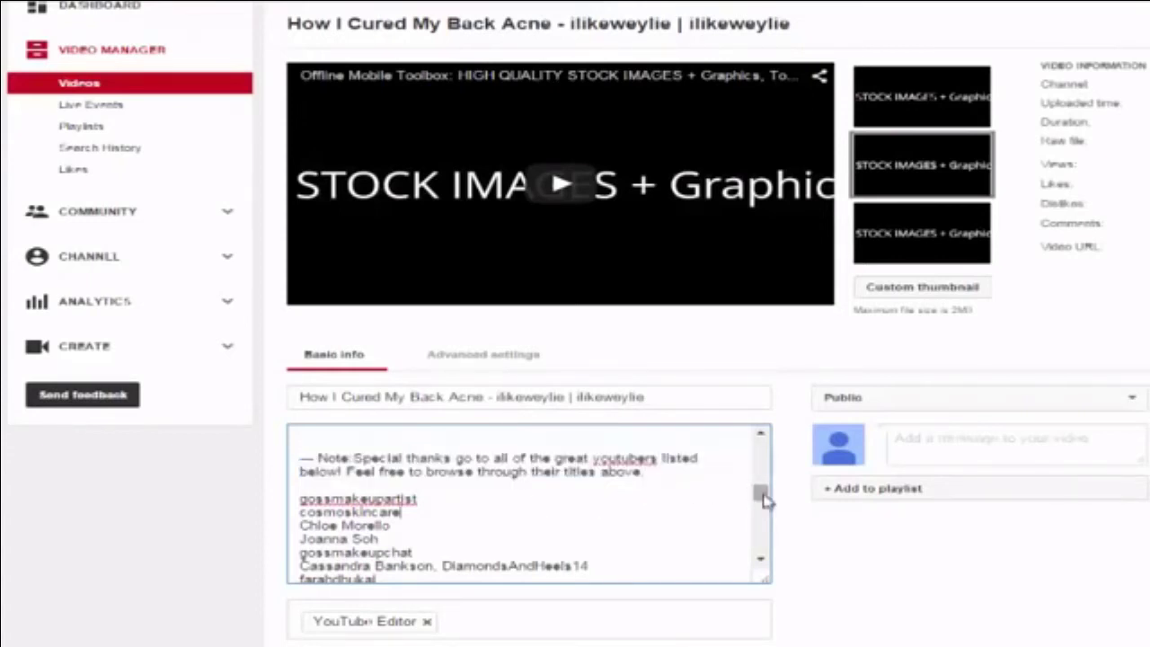
mouse_move(761, 498)
left_mouse_down()
mouse_move(759, 449)
mouse_move(760, 522)
mouse_move(757, 449)
mouse_move(759, 490)
left_mouse_up()
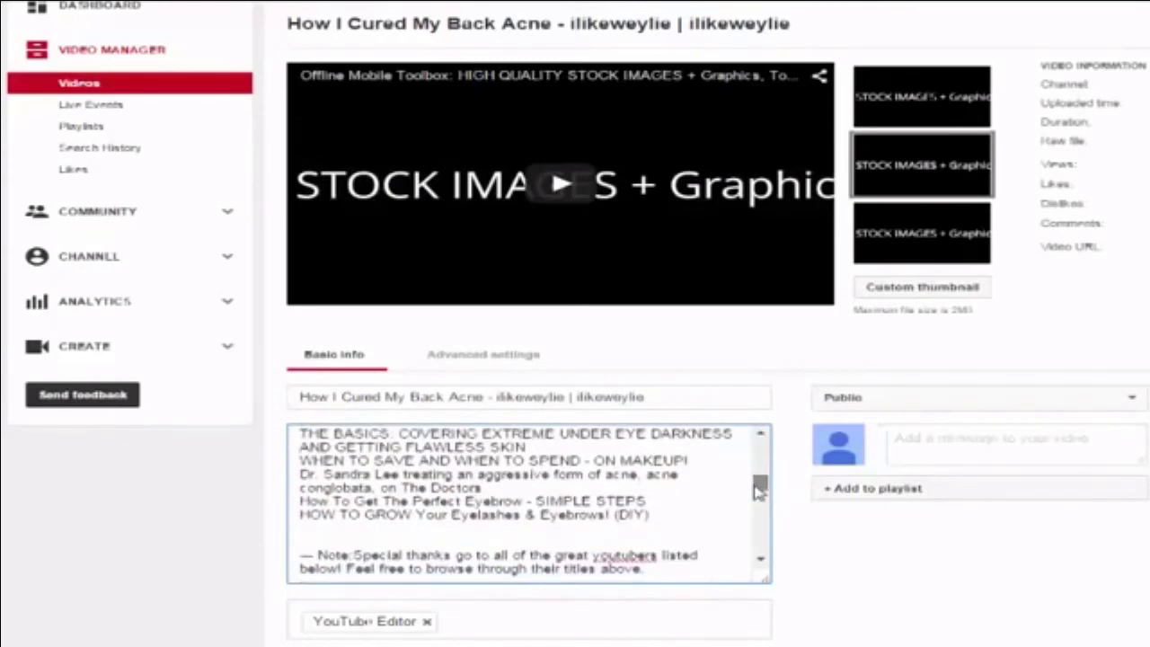
left_click_drag(690, 395, 282, 409)
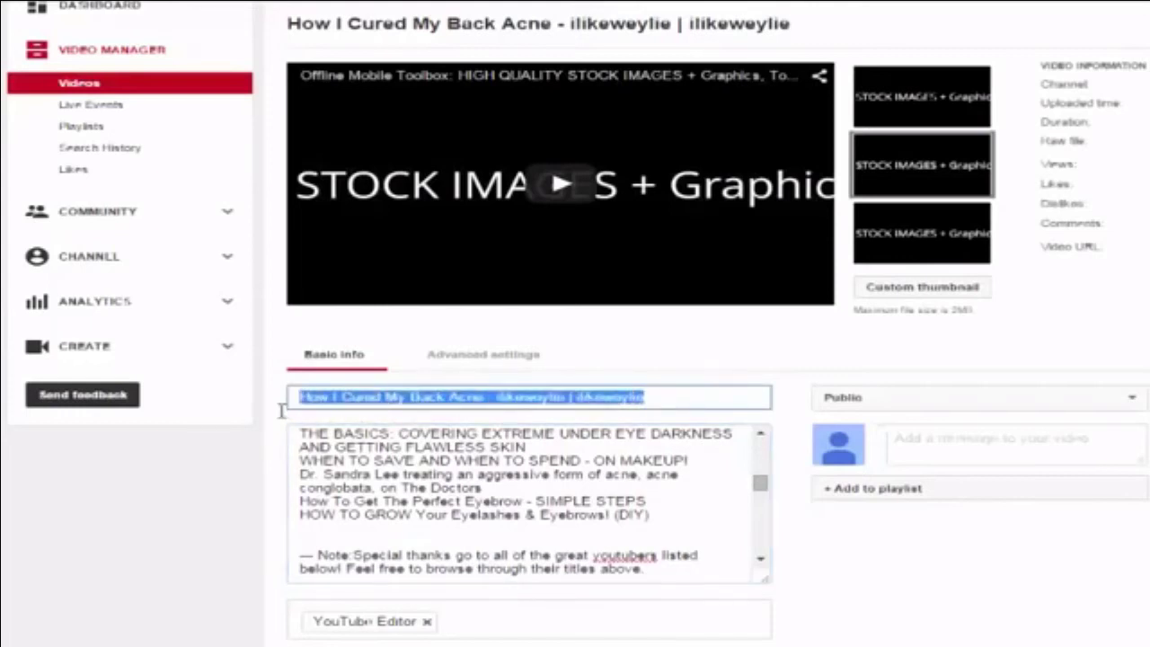
left_click(455, 449)
scroll(761, 480, "up", 5)
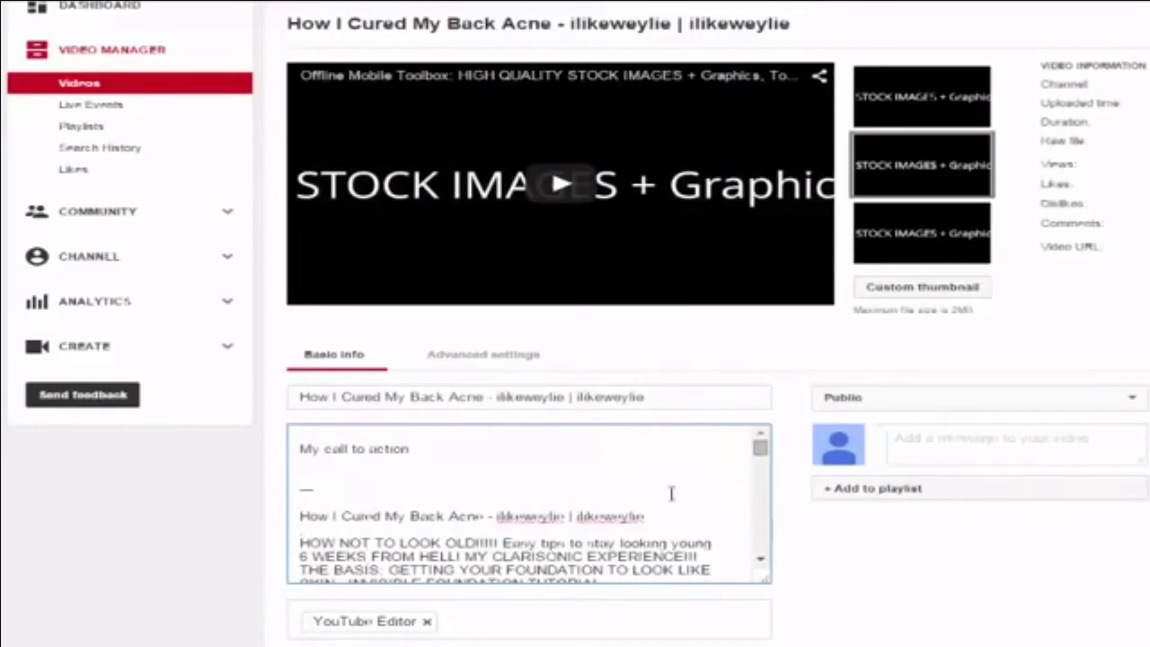
left_click_drag(759, 449, 760, 496)
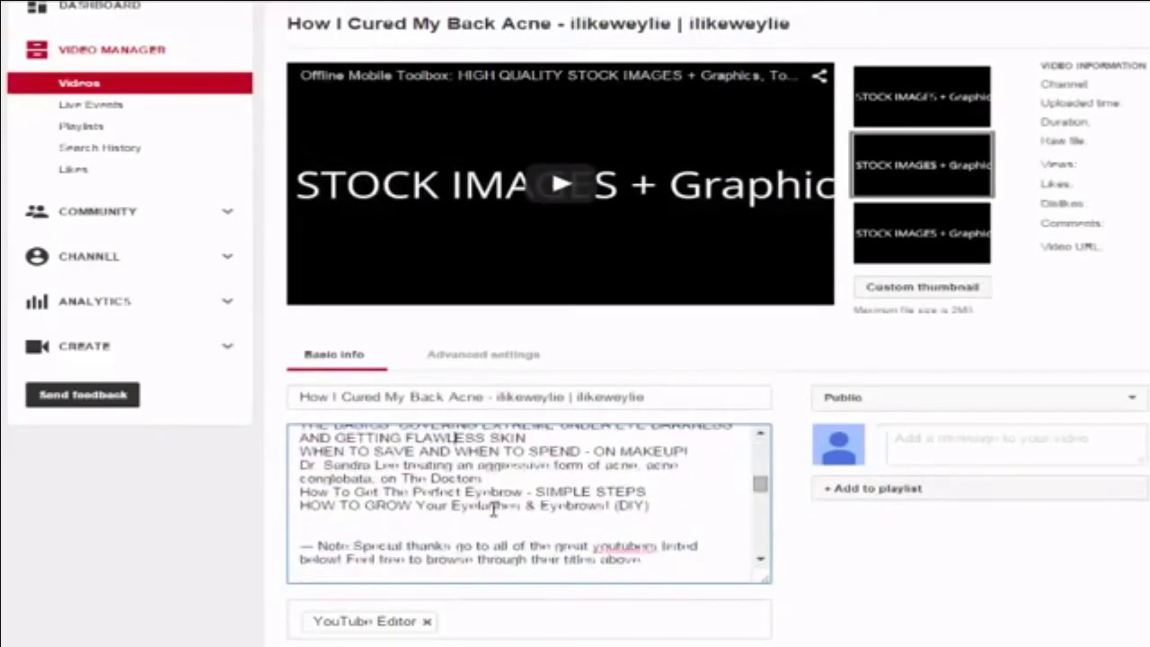
scroll(761, 486, "down", 2)
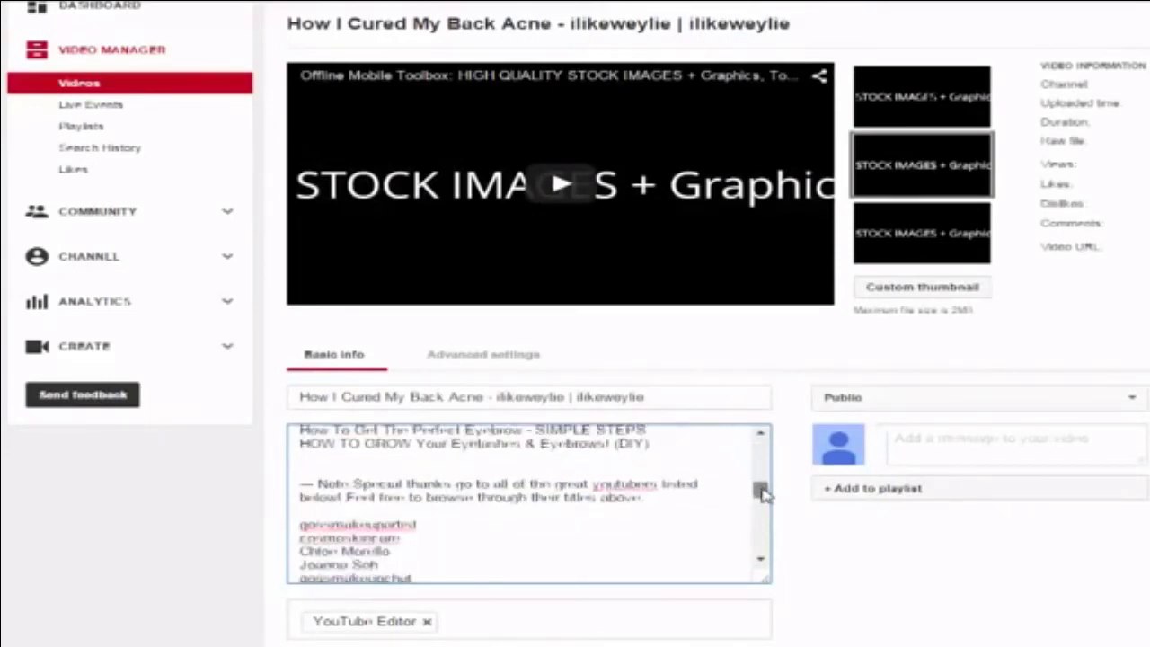
Replace the YouTube Editor tag with ilikeweylie, copied from the end of the video title.
left_click(469, 626)
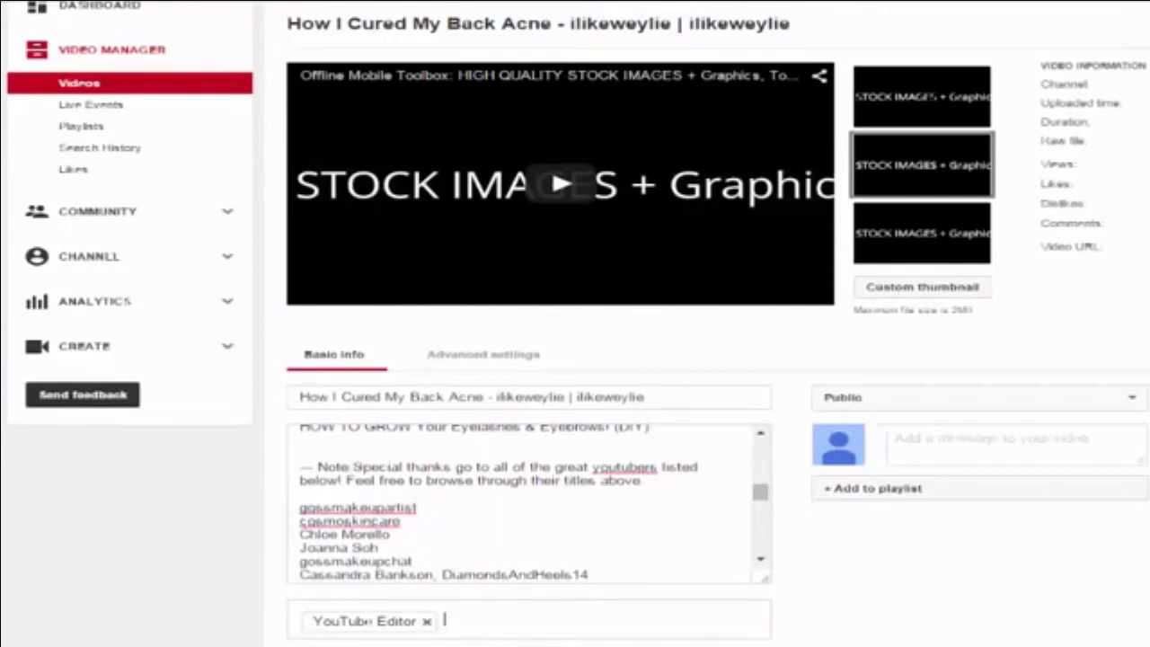
double_click(613, 396)
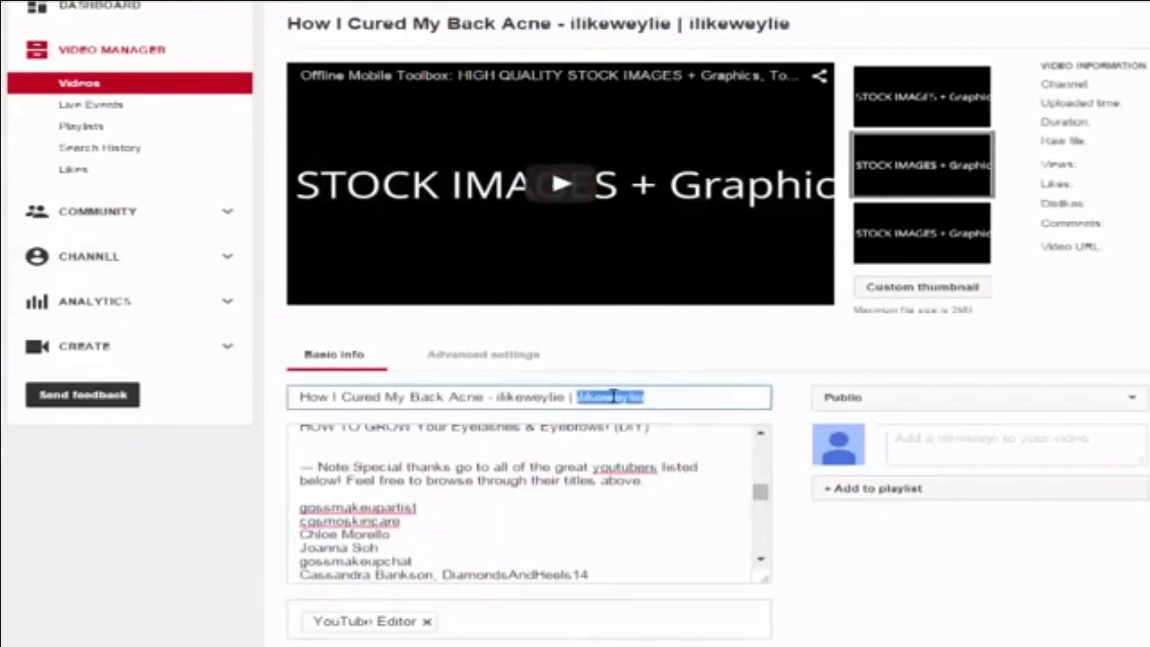
right_click(612, 396)
left_click(620, 134)
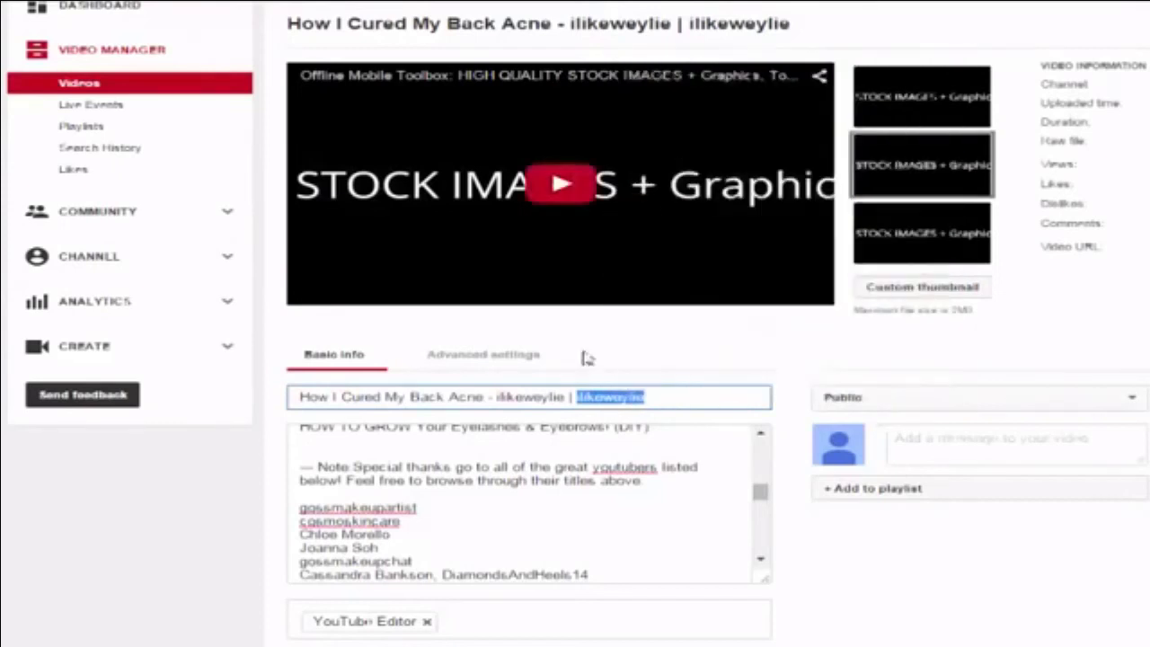
left_click(427, 621)
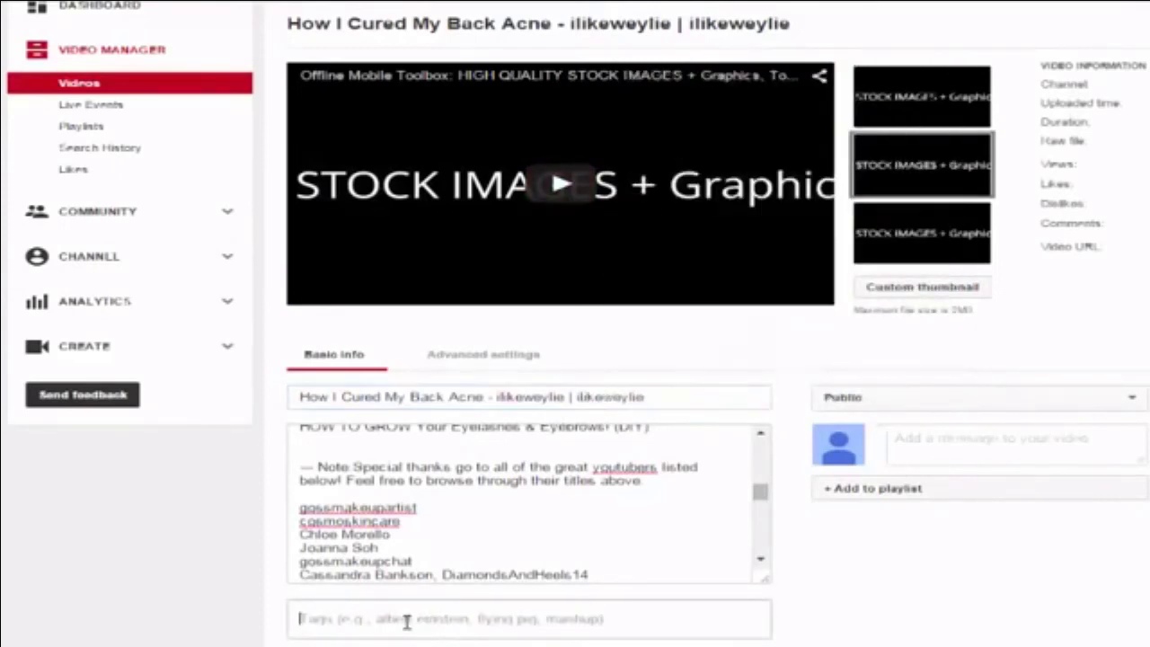
right_click(406, 621)
left_click(446, 465)
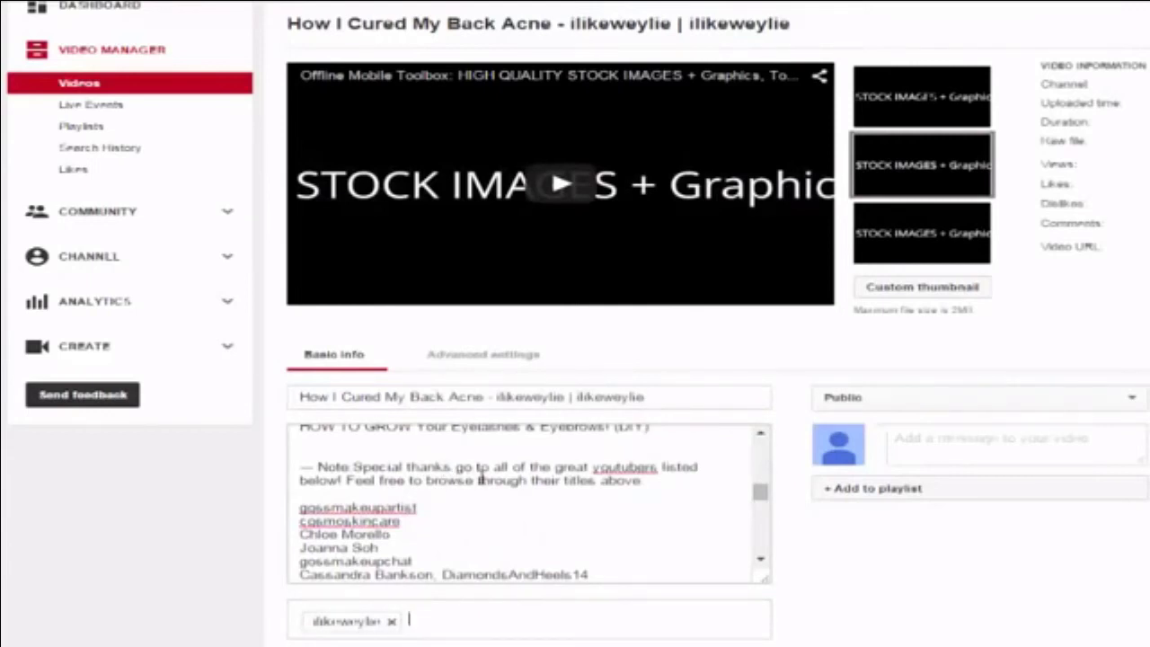
Add the phrase "How I Cured My Back Acne", copied from the video title, as a second tag.
left_click(304, 399)
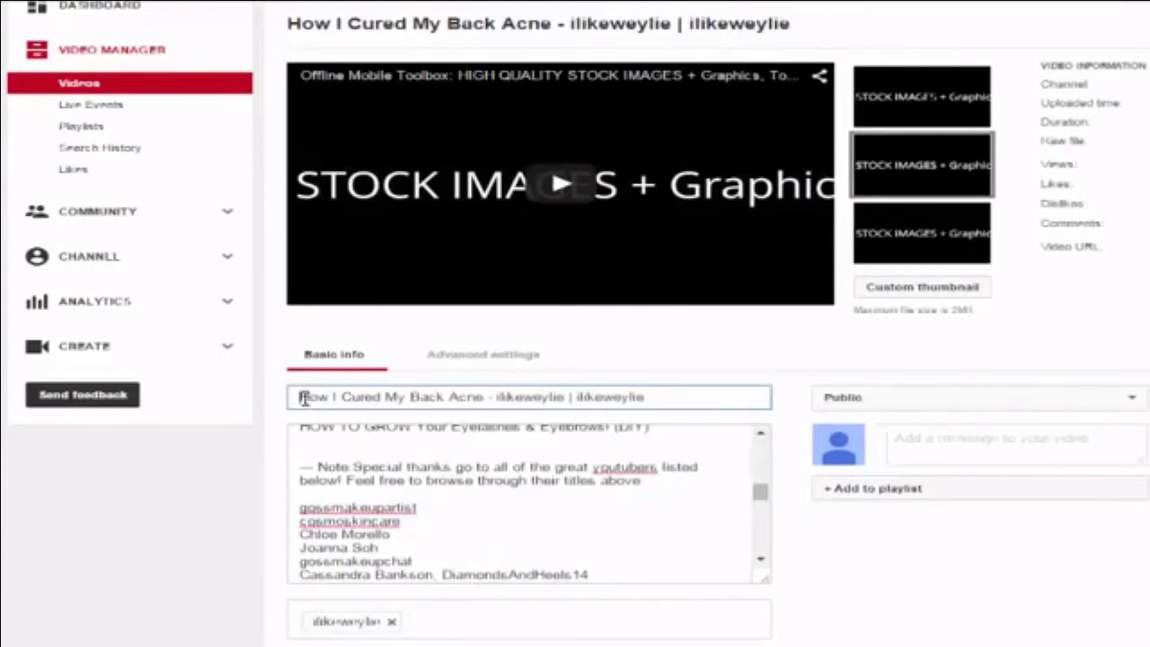
left_click_drag(303, 400, 486, 397)
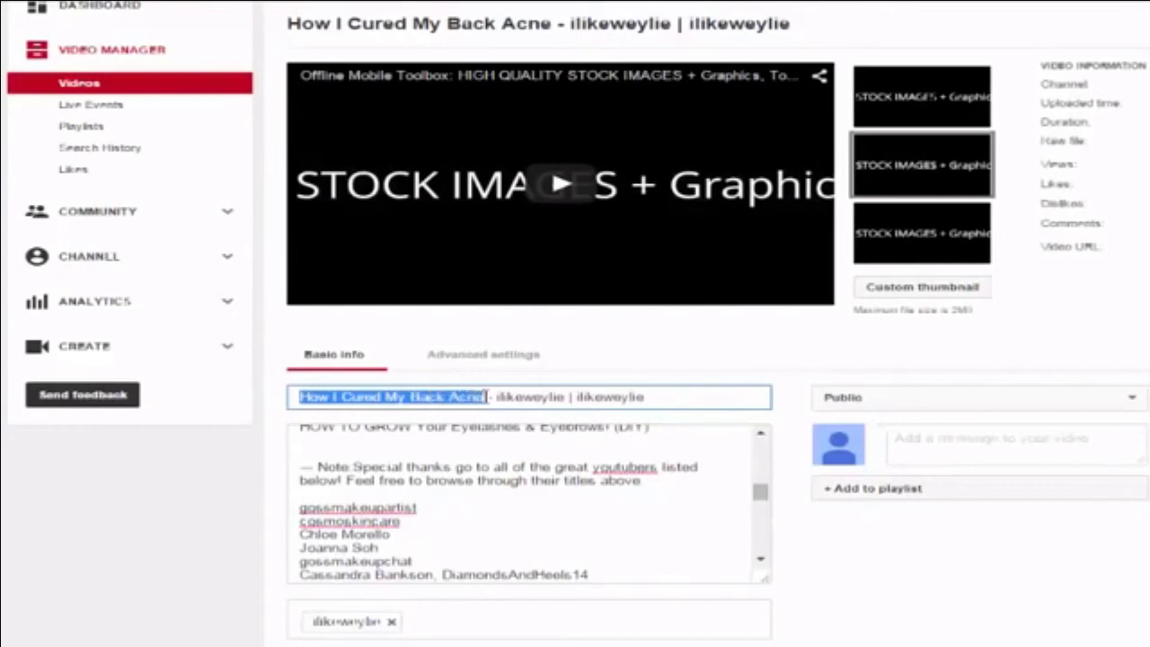
right_click(440, 397)
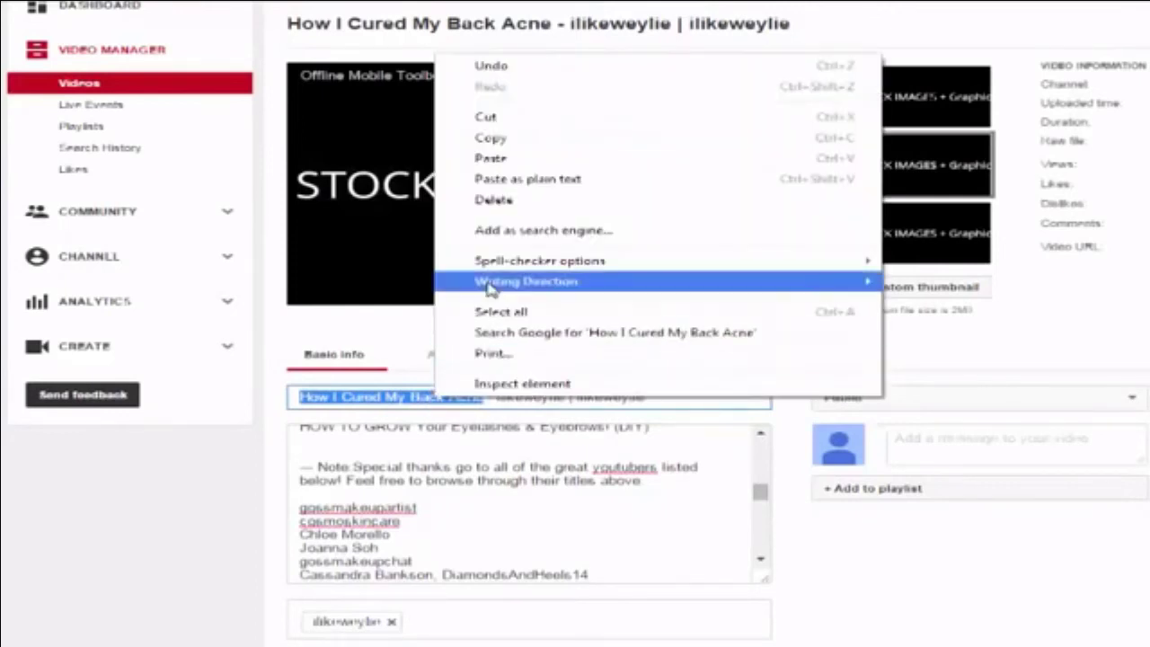
left_click(490, 139)
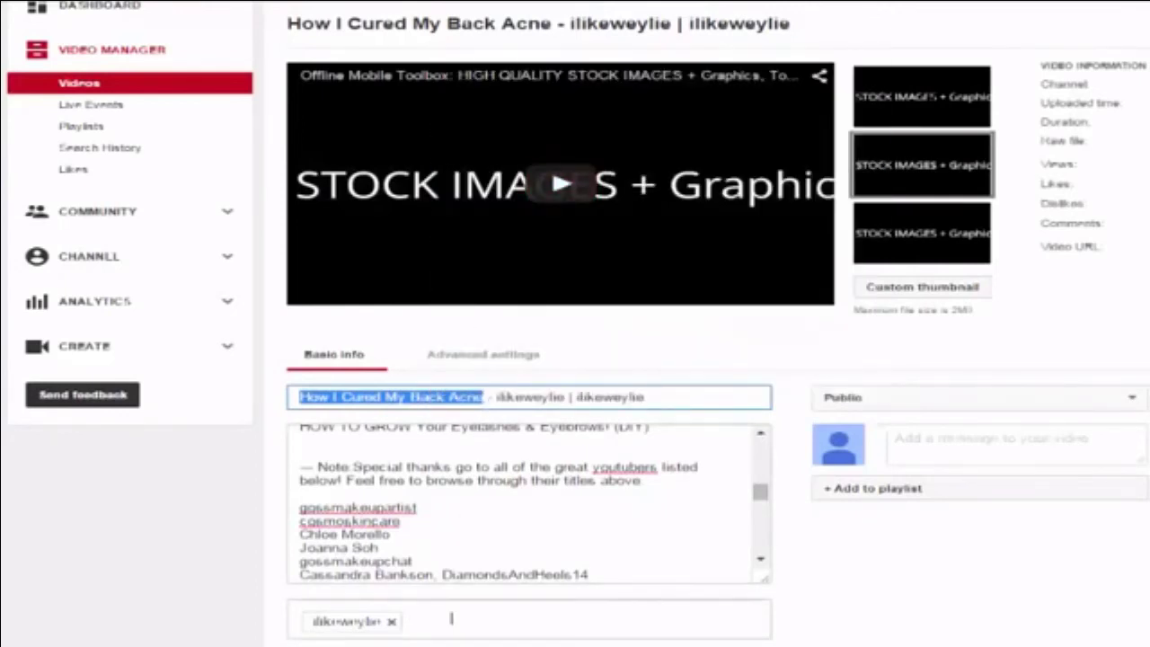
left_click(451, 618)
right_click(451, 618)
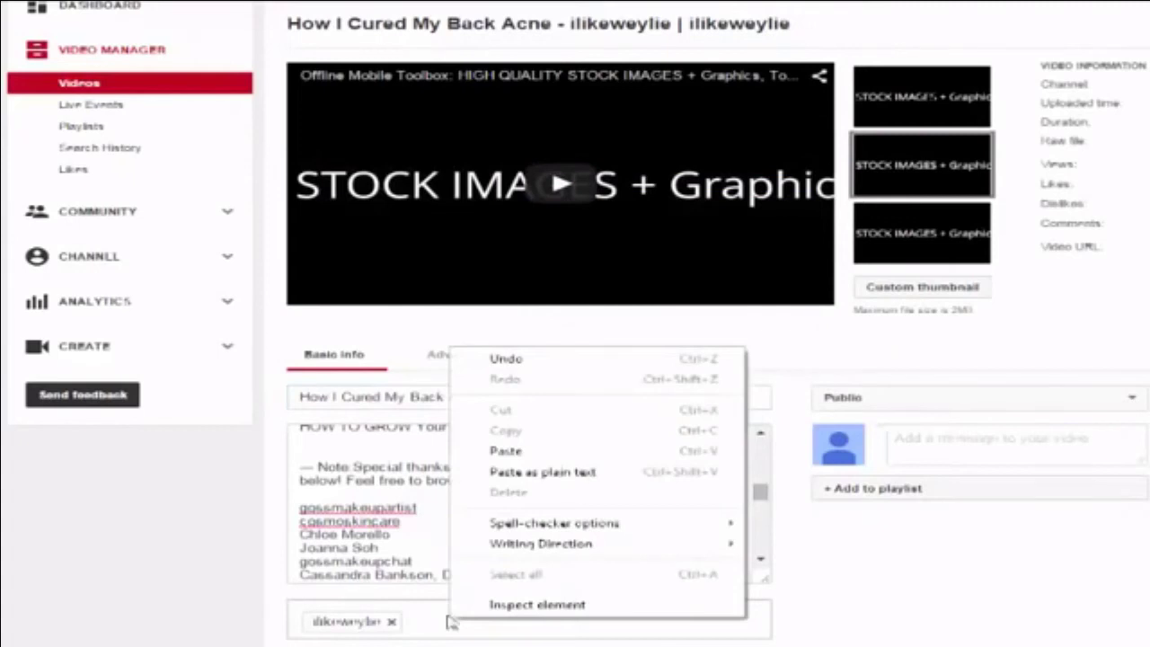
left_click(476, 456)
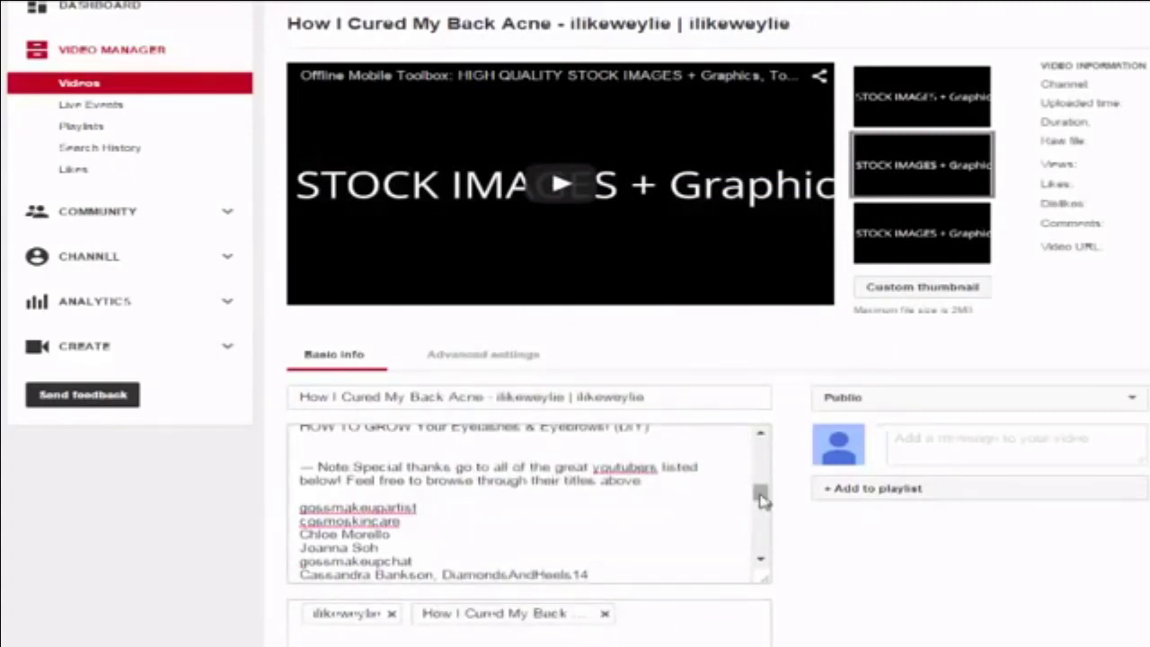
Add gossmakeupartist, cosmoskincare and the next two YouTuber names listed below the description's note as separate tags.
left_click_drag(760, 499, 760, 502)
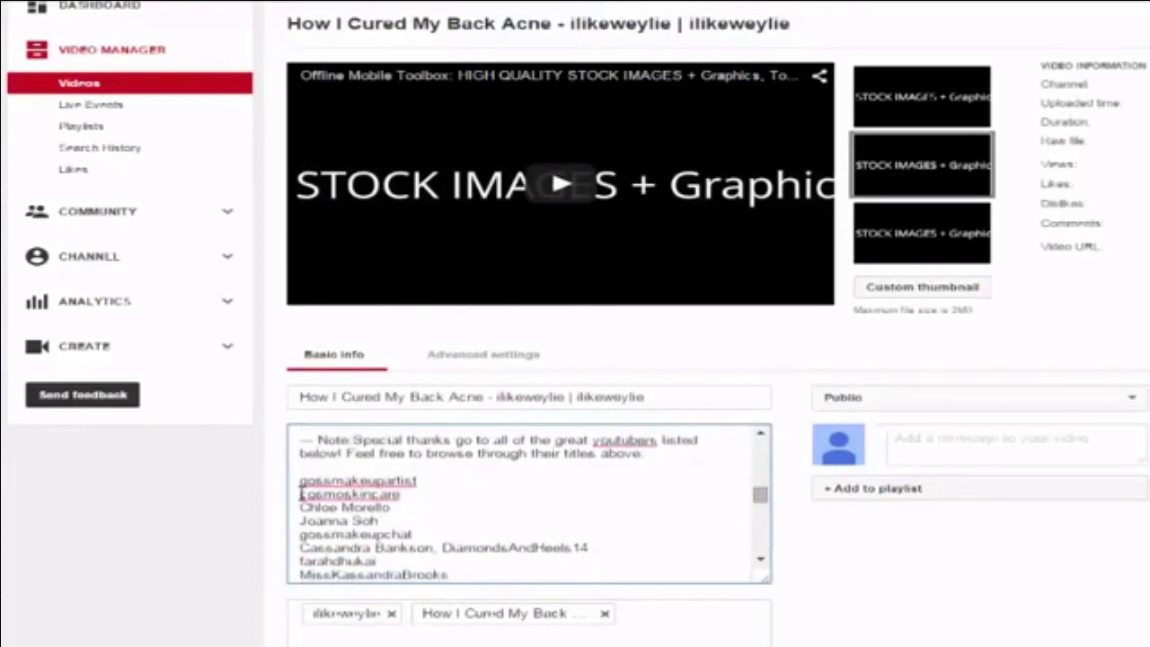
double_click(342, 479)
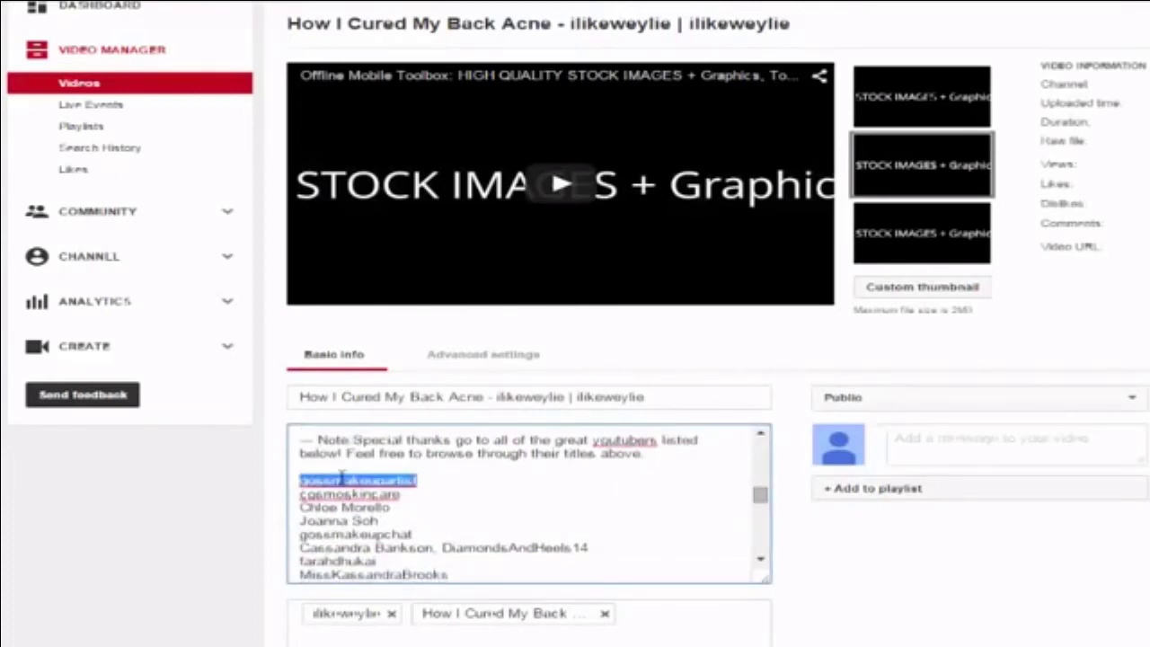
left_click(698, 620)
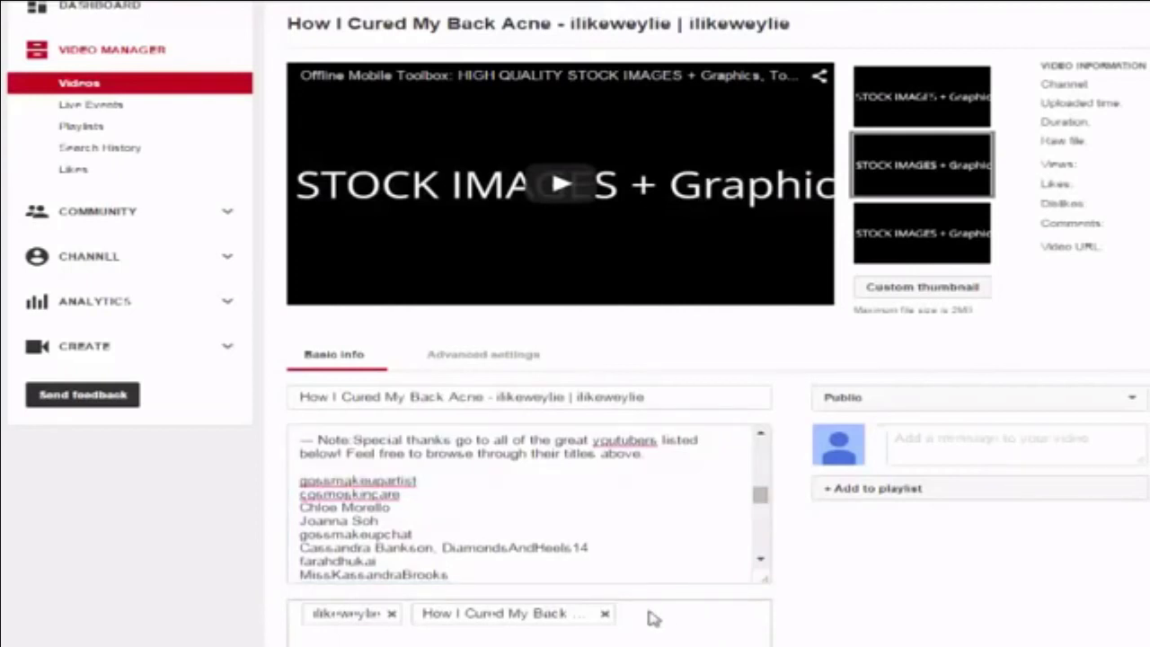
double_click(330, 497)
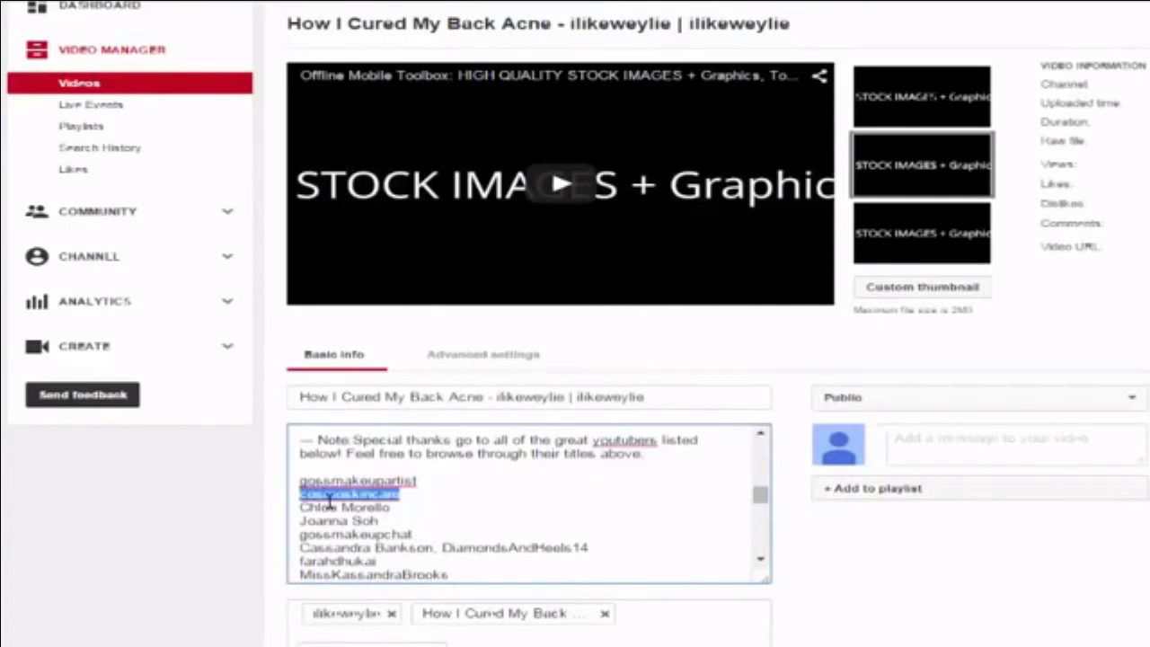
left_click(537, 640)
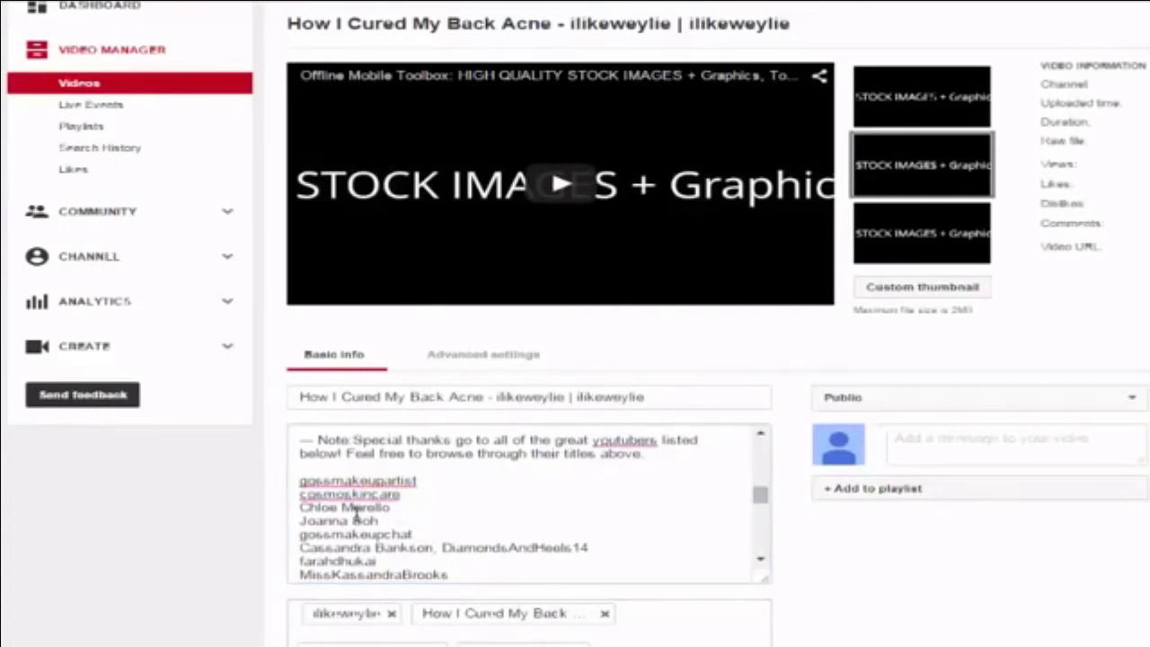
left_click_drag(304, 507, 390, 507)
left_click_drag(351, 508, 538, 633)
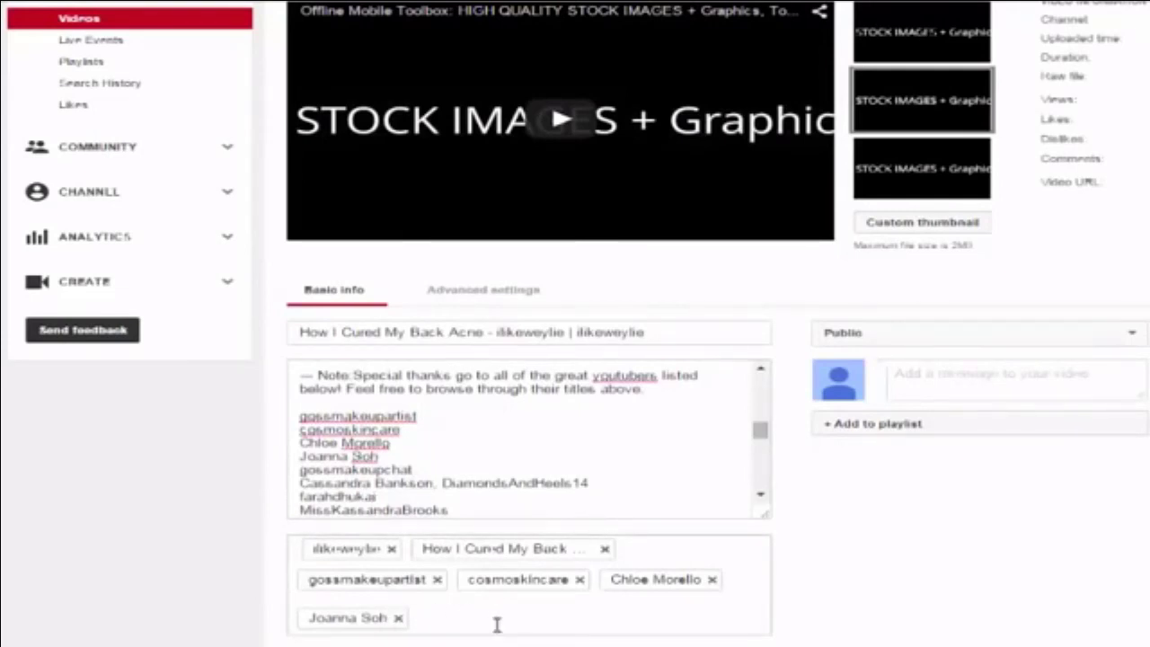
Check the related titles above the description's note and the campaign folders in the acne cure folder, and return to the YouTube editing page.
left_click(753, 436)
left_click_drag(759, 432, 760, 417)
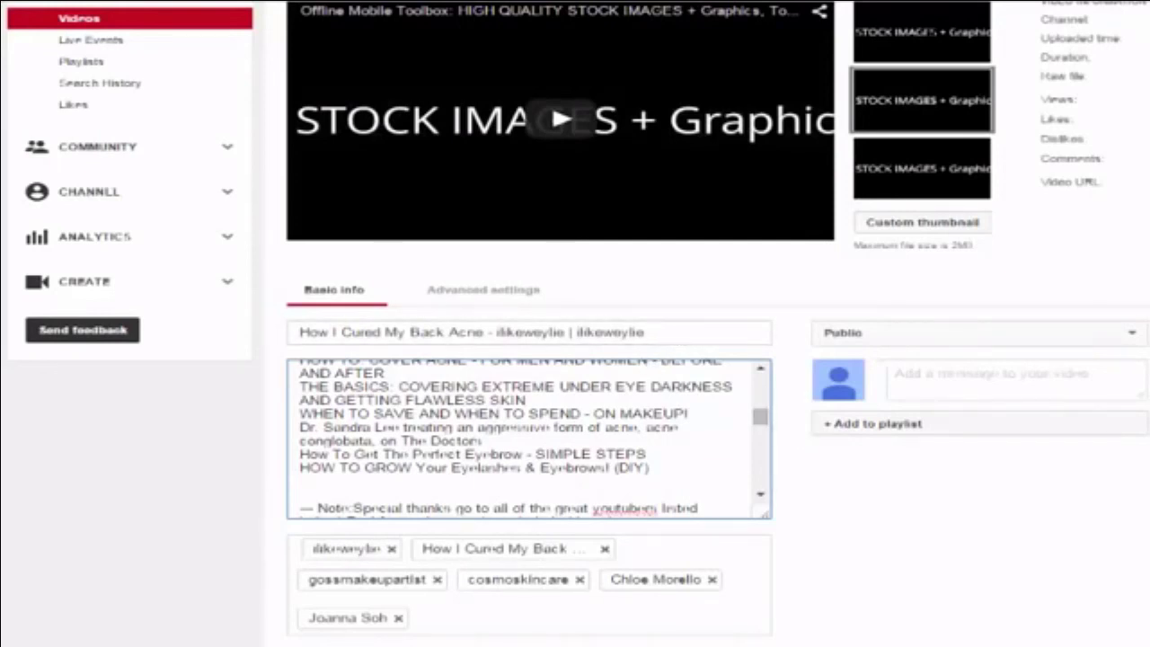
left_click_drag(0, 92, 433, 60)
left_click(330, 72)
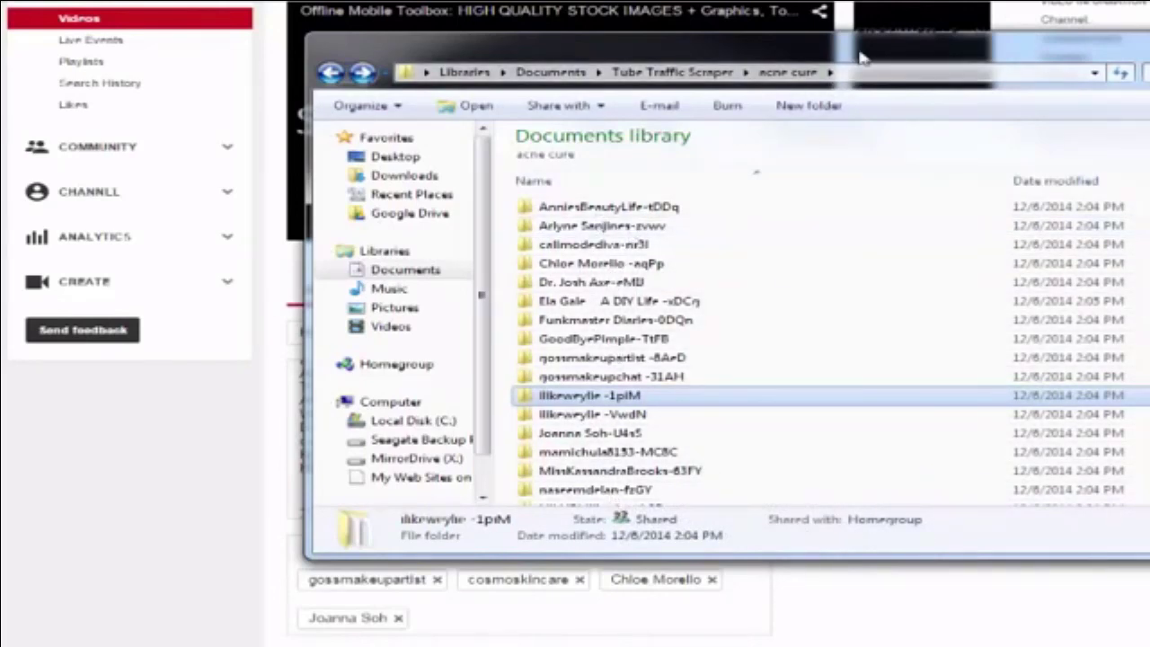
left_click_drag(859, 57, 0, 60)
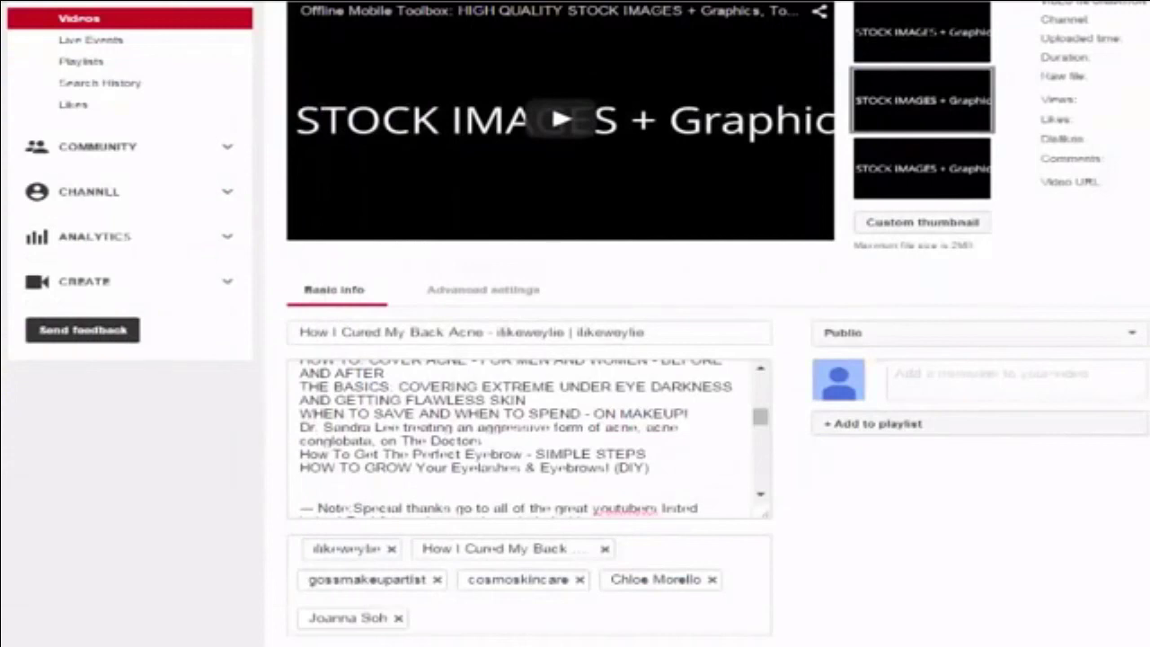